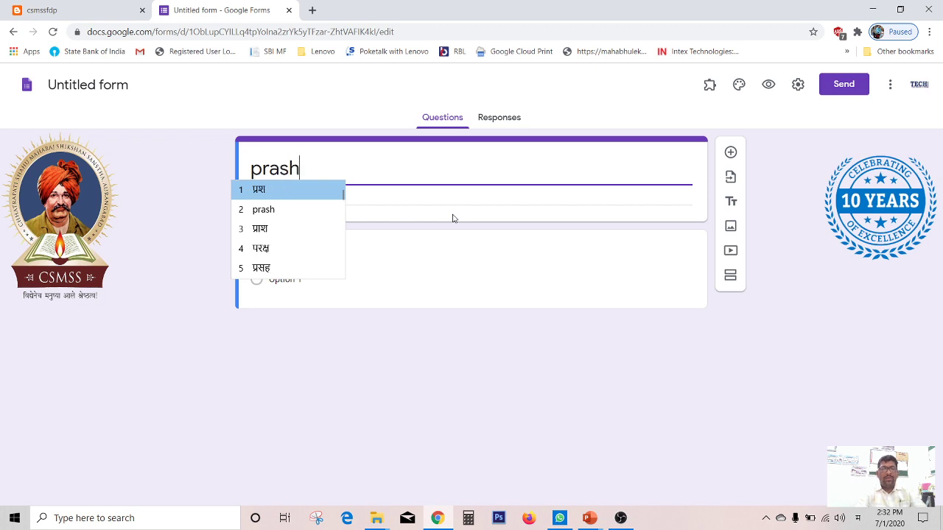
Step: Finish titling the form प्रश्नमंजुषा -डेमो and apply that title as the file name
text(njusha )
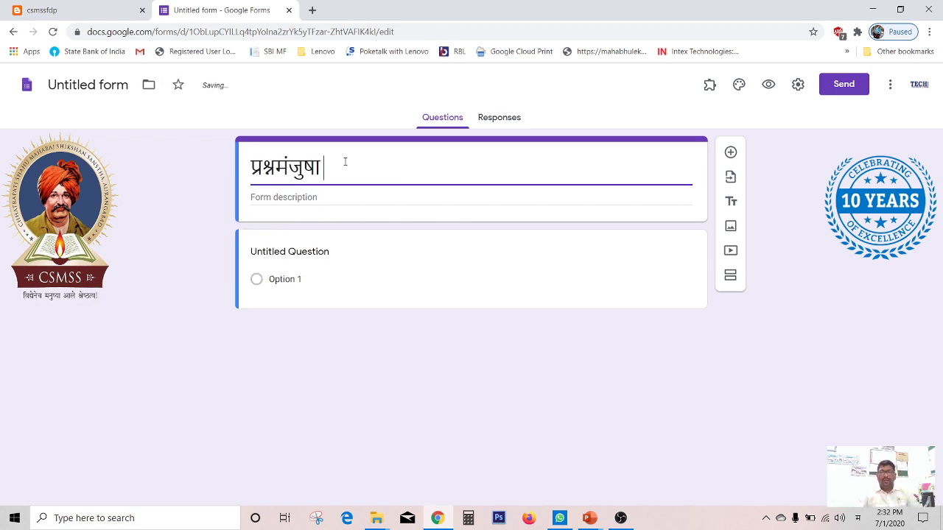
text(-demo)
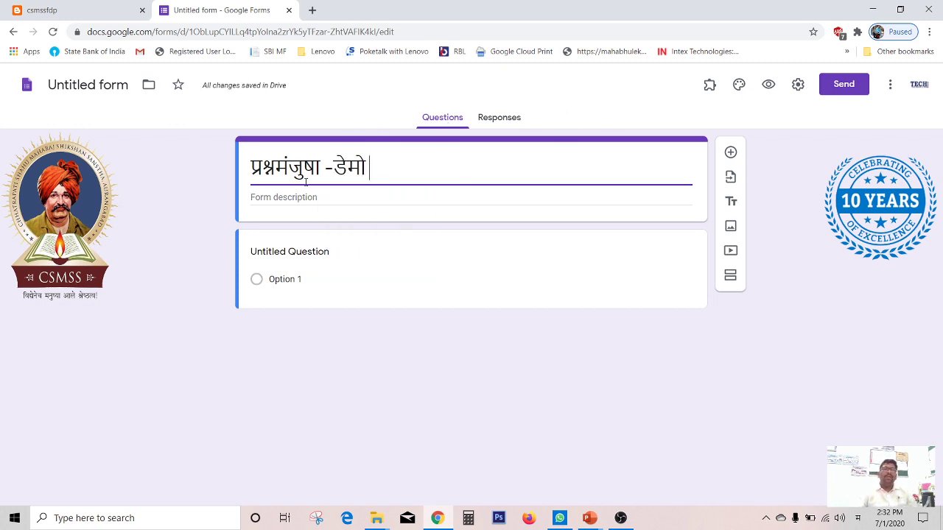
click(126, 84)
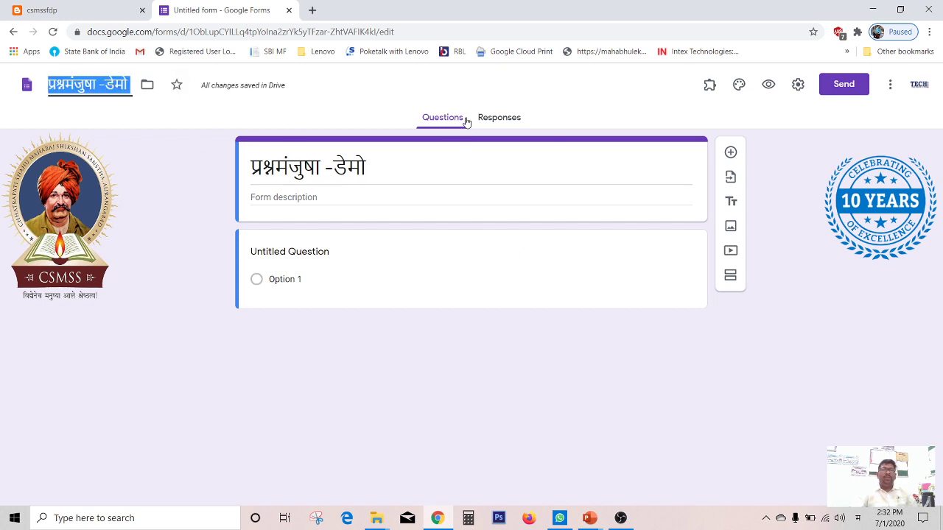
click(411, 153)
triple_click(391, 167)
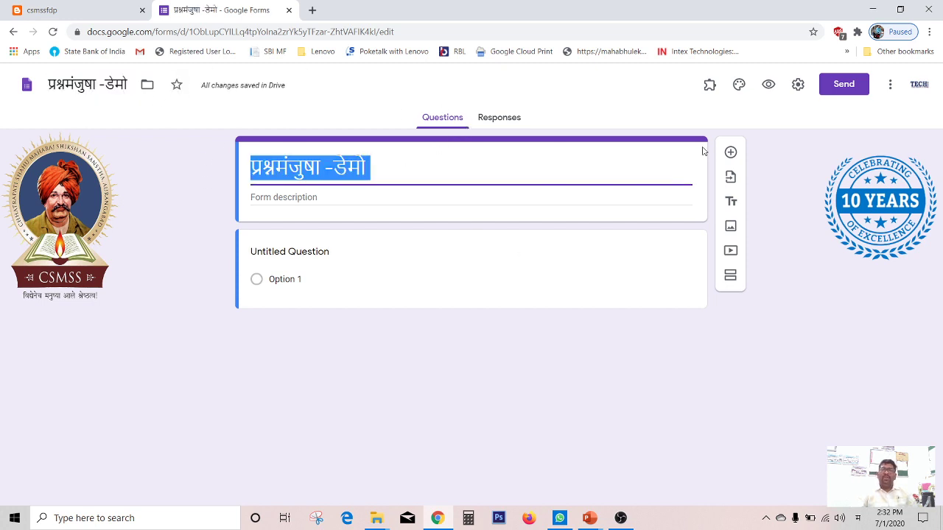
Step: Turn on Make this a quiz in the form settings and save
click(799, 84)
click(602, 143)
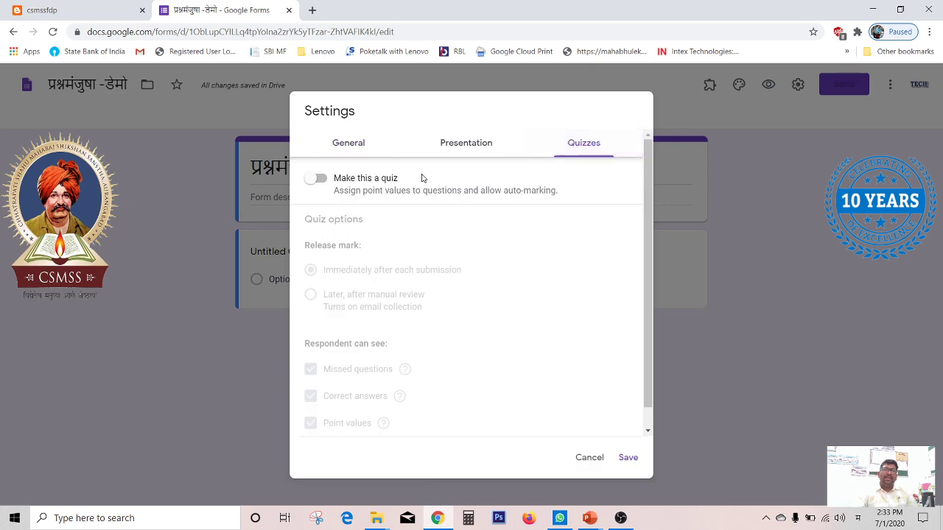
click(354, 181)
click(628, 458)
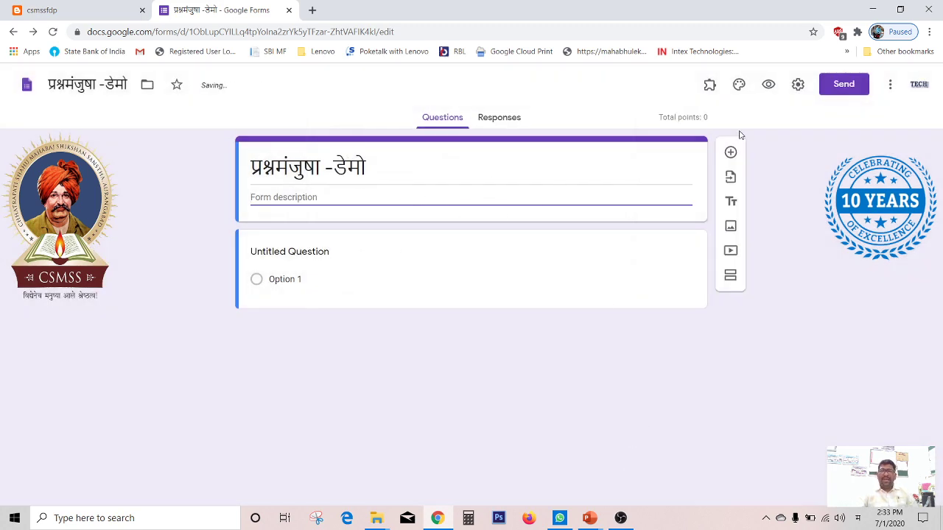
Step: Reopen the settings to review the quiz options, then save
click(457, 165)
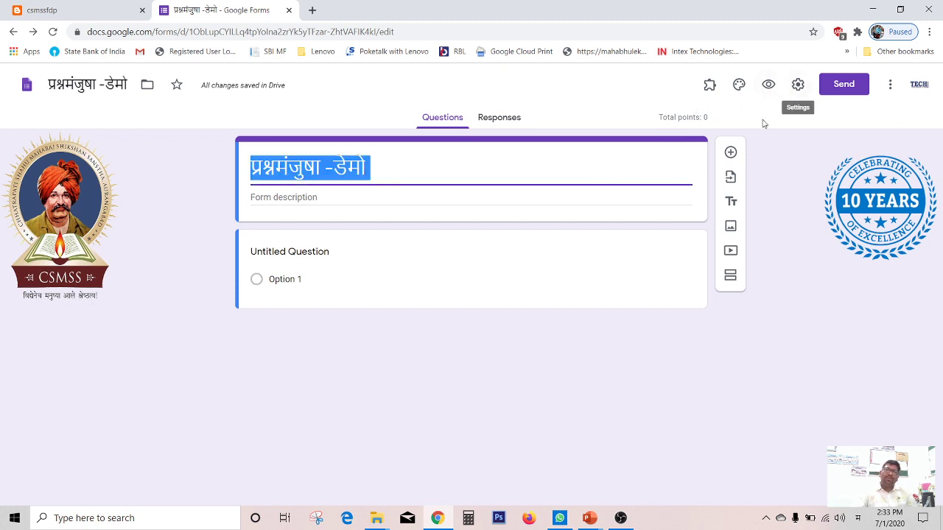
click(798, 85)
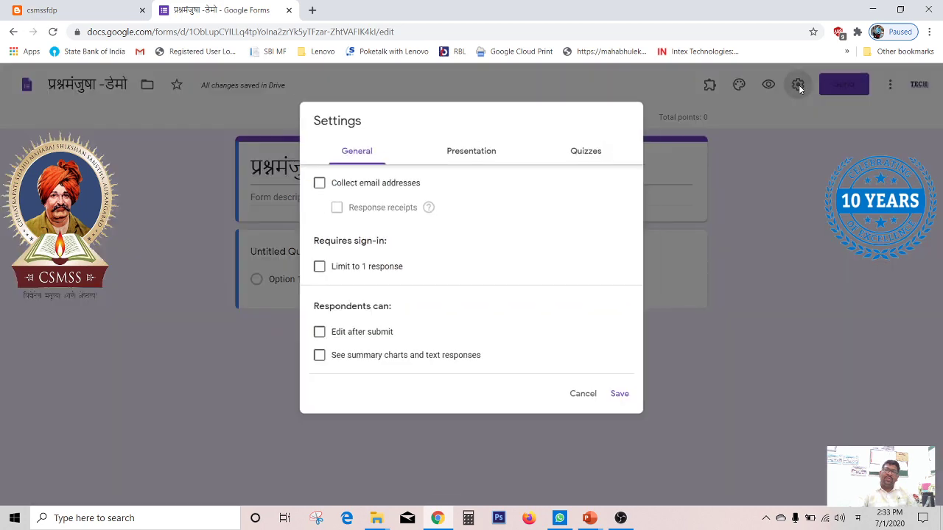
click(575, 140)
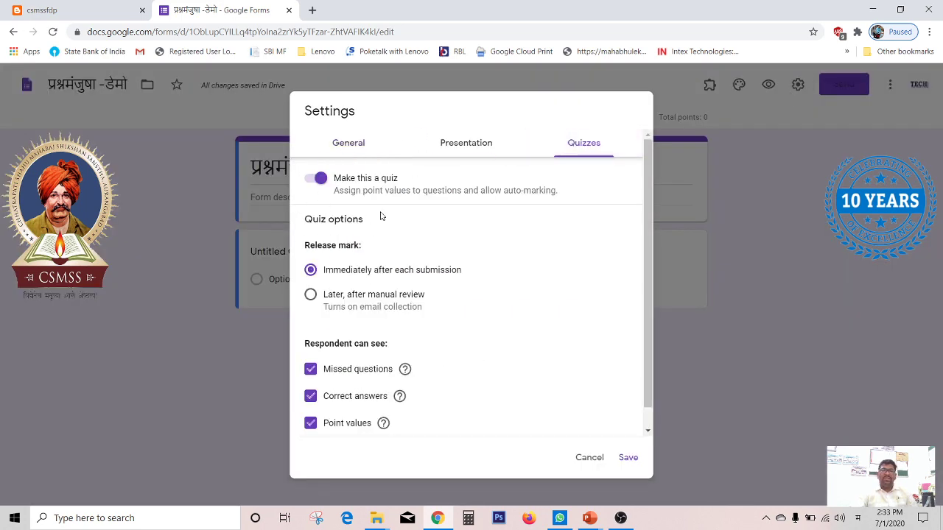
click(625, 458)
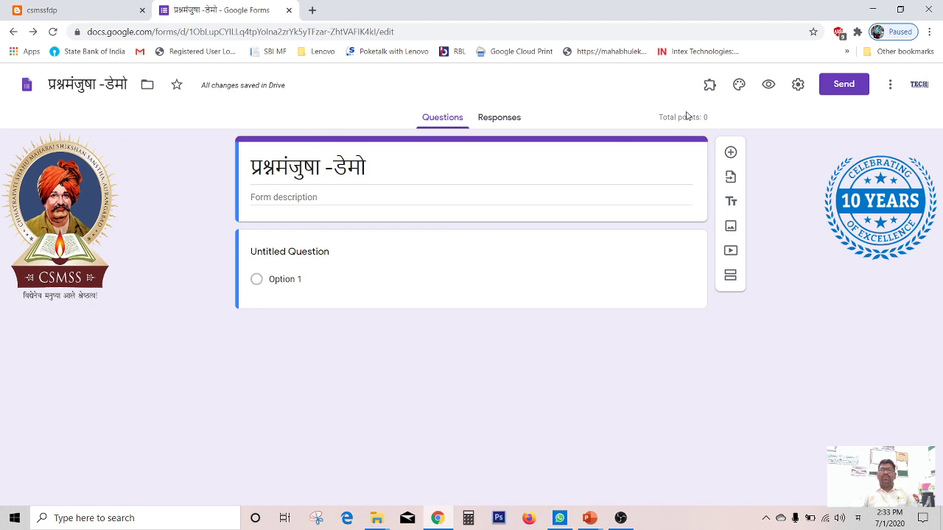
Step: Switch to another Google account from the account menu
click(919, 85)
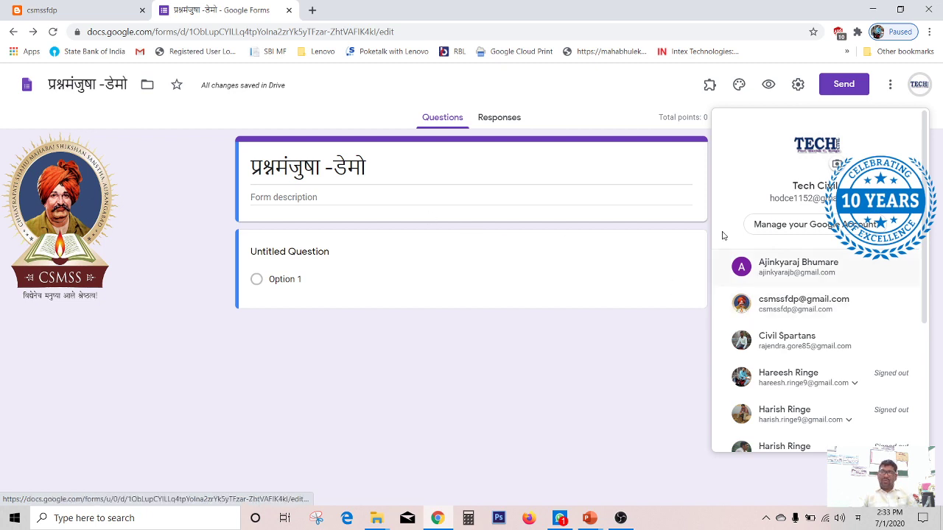
click(671, 94)
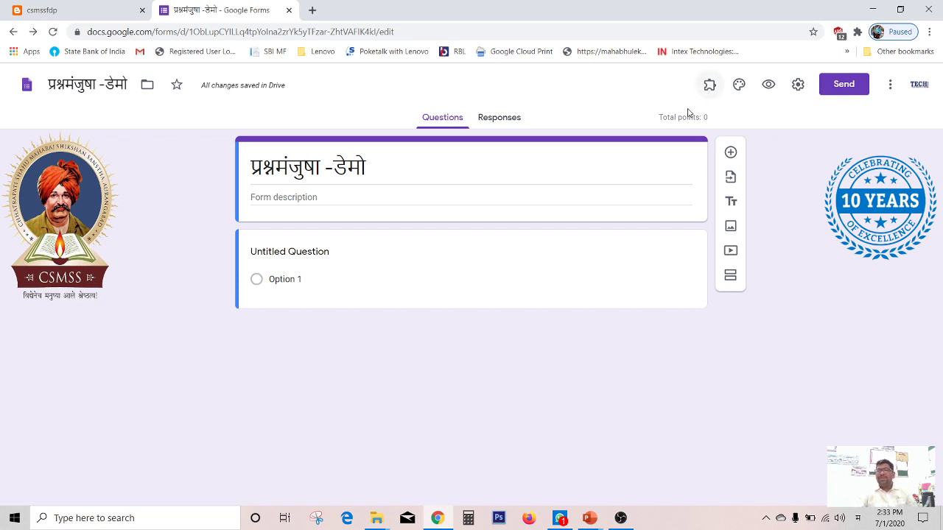
click(919, 84)
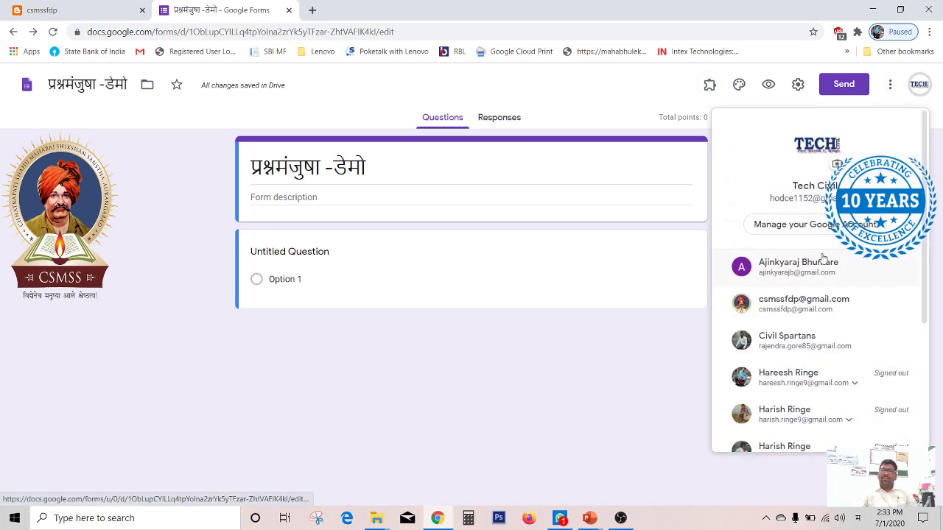
click(803, 303)
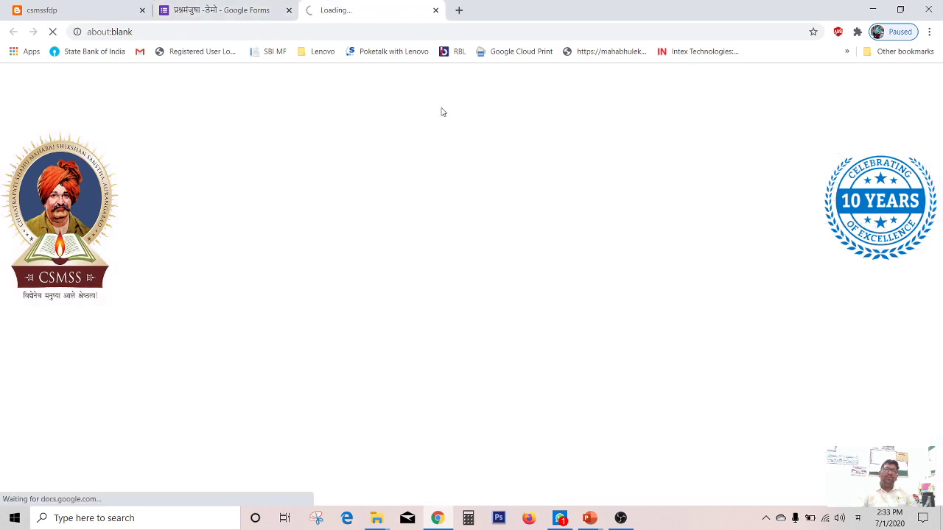
Step: Close the form tabs and search Google for google forms in a new tab
click(289, 11)
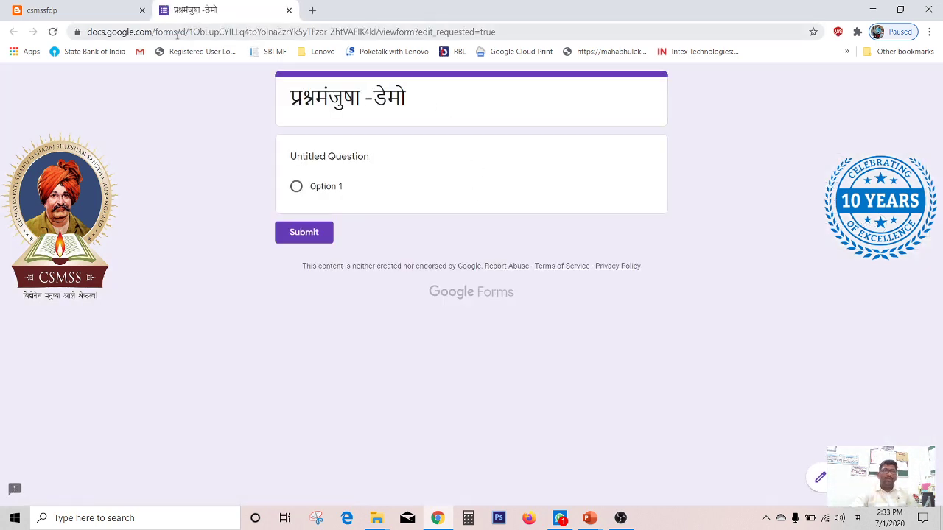
click(53, 31)
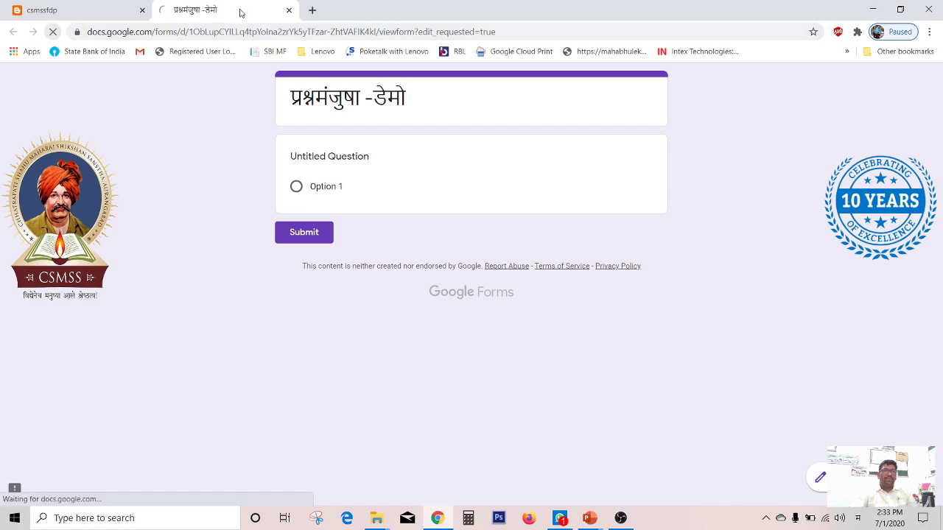
click(289, 10)
click(162, 11)
text(goog)
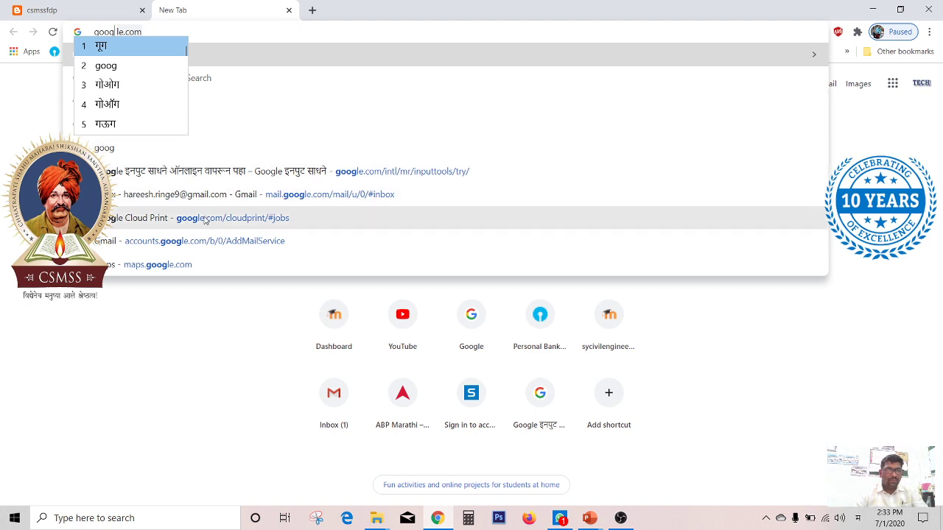
text(le forms)
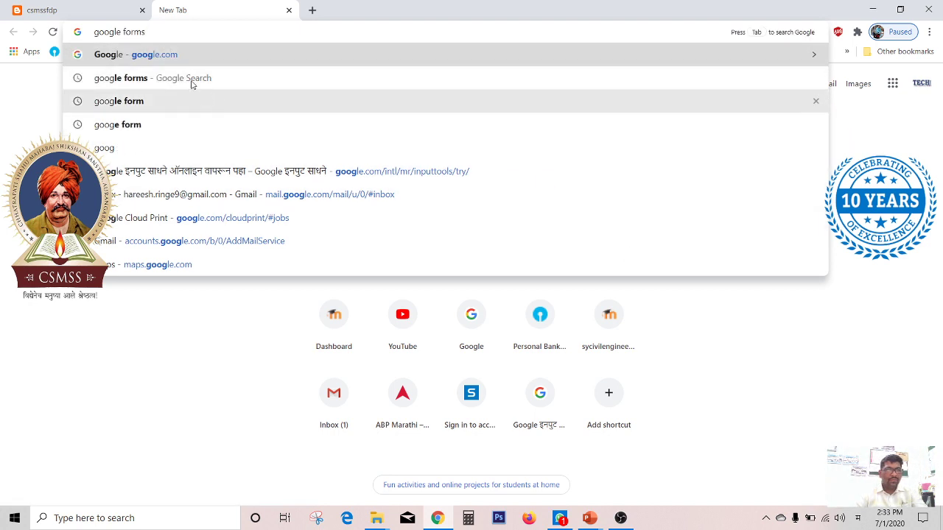
click(192, 79)
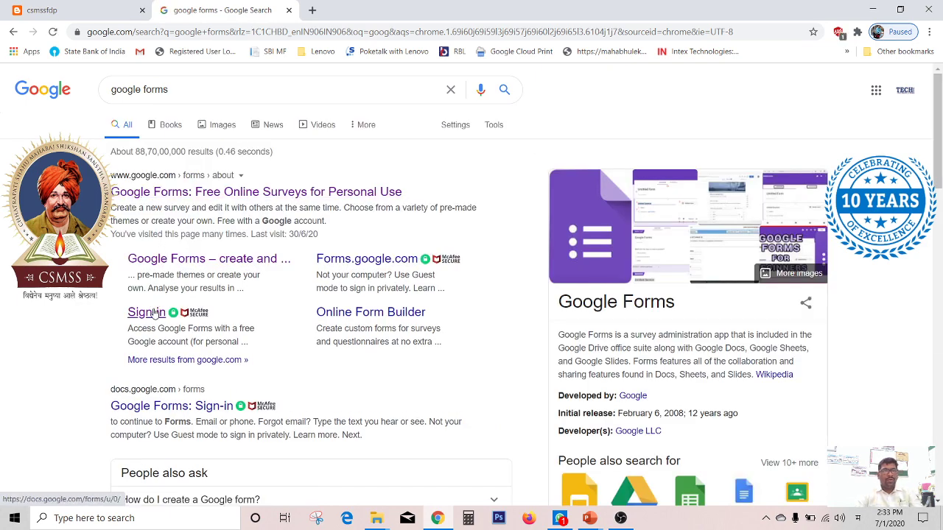
Step: Open the Google Forms sign-in result and switch to a different account's Forms home
click(154, 314)
key(super+space)
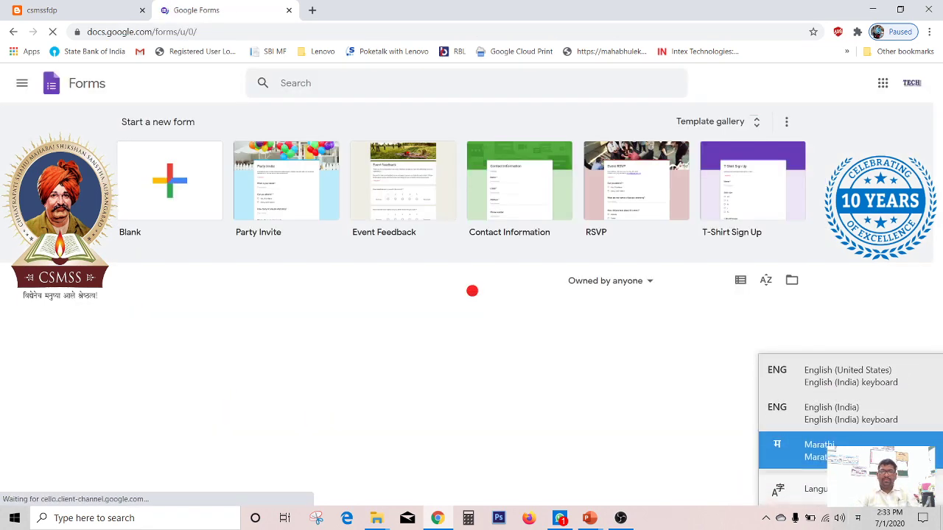
click(913, 81)
click(788, 291)
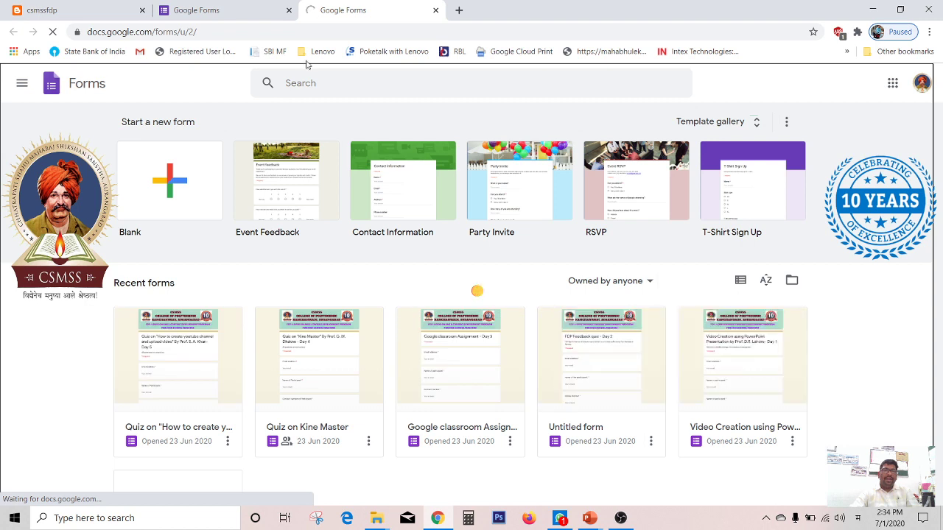
Step: Create a blank form and enter प्रश्नमंजुषा as the first question's title
click(184, 152)
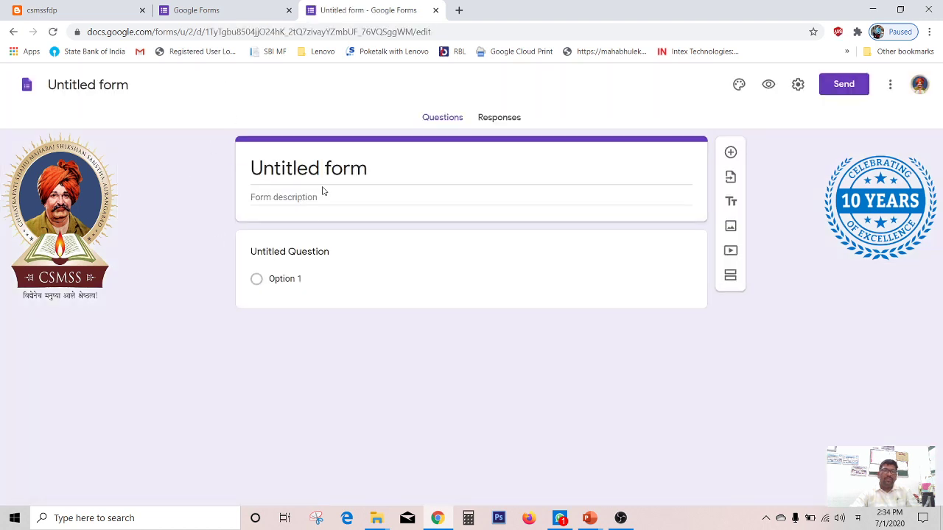
text(pras)
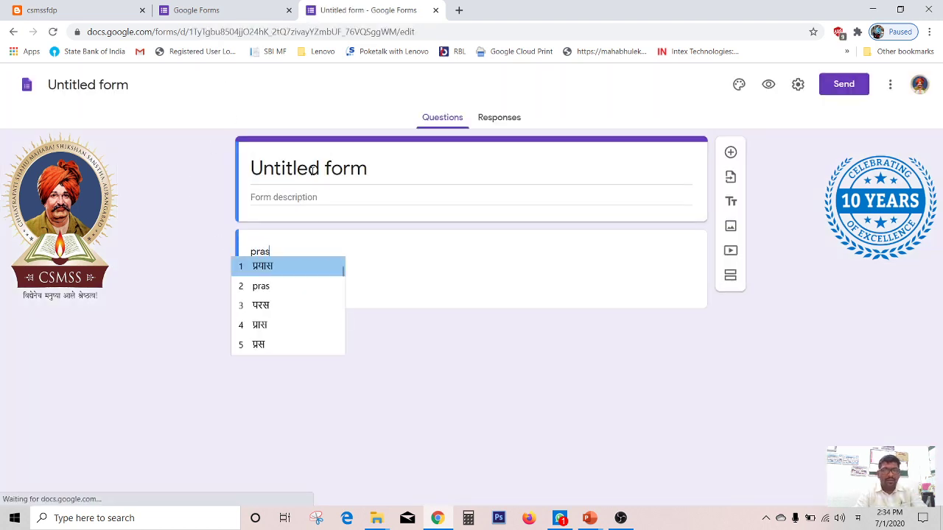
text(hnmanjusha)
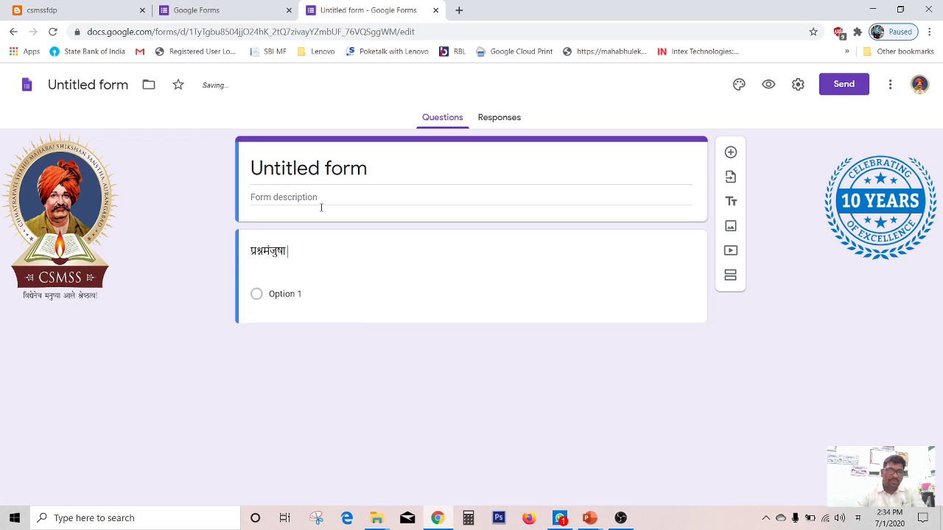
Step: Turn on Make this a quiz in the new form's settings and save
click(797, 84)
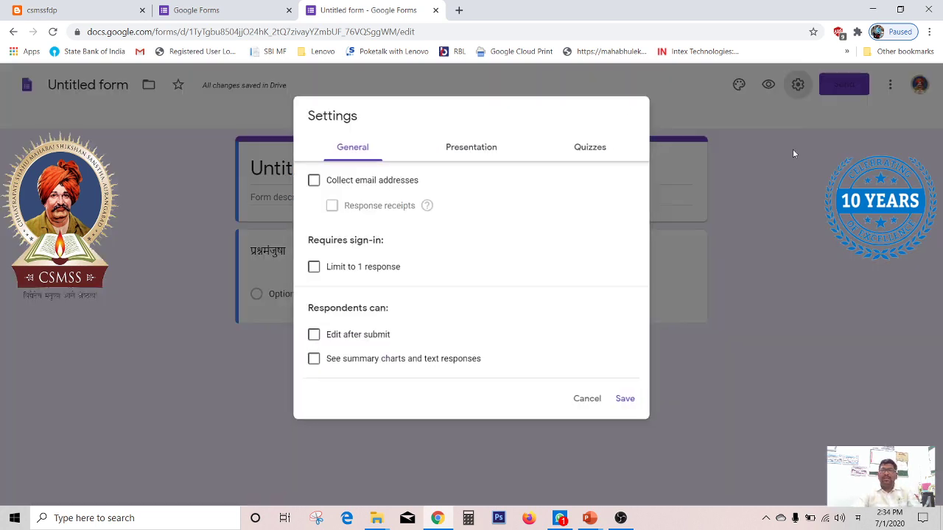
click(602, 145)
click(362, 179)
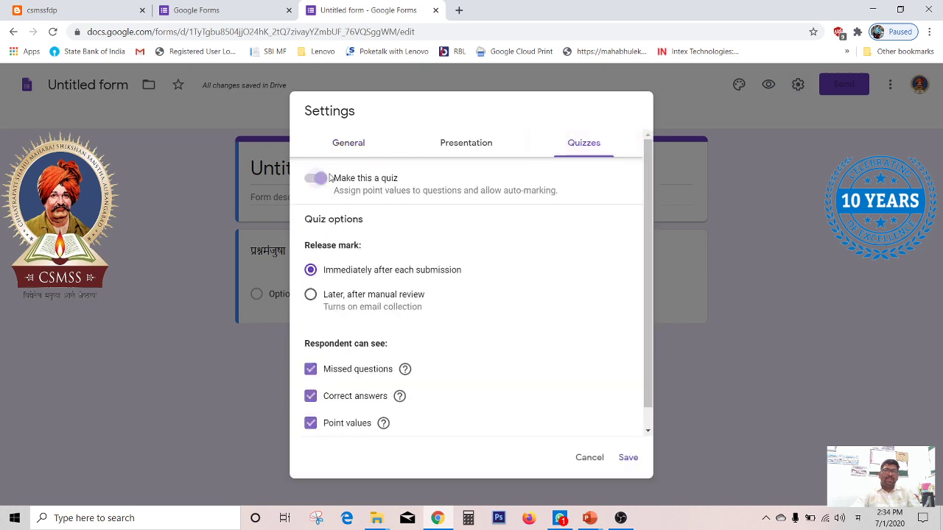
click(628, 459)
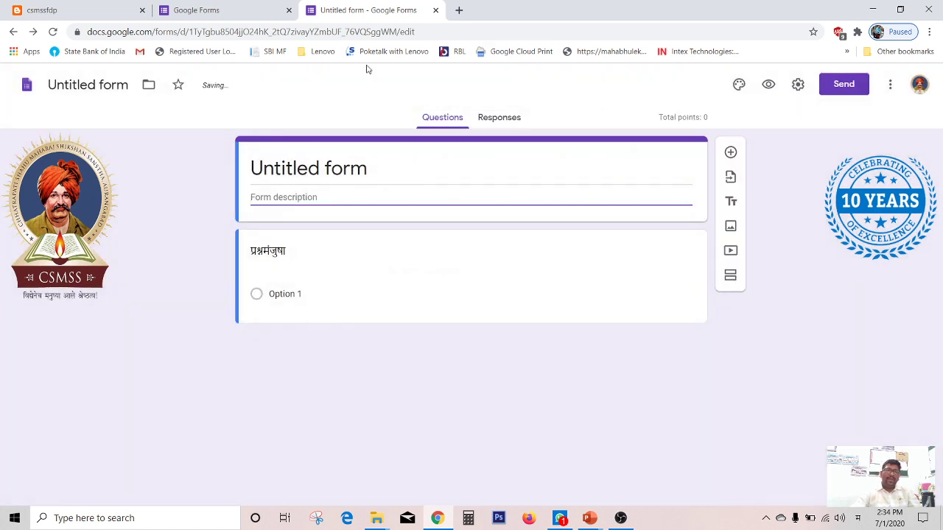
Step: Title the new form प्रश्नमंजुषा -डेमो and apply that title as the file name
triple_click(303, 169)
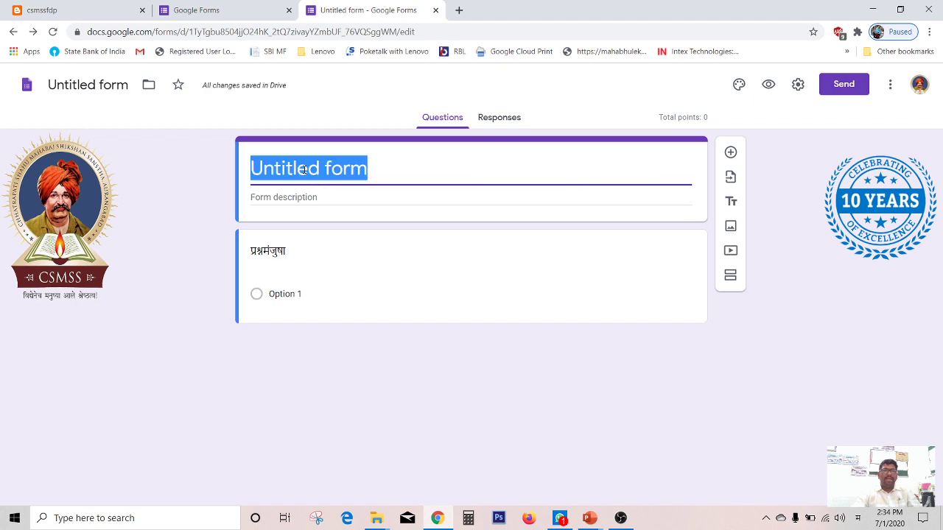
text(prash)
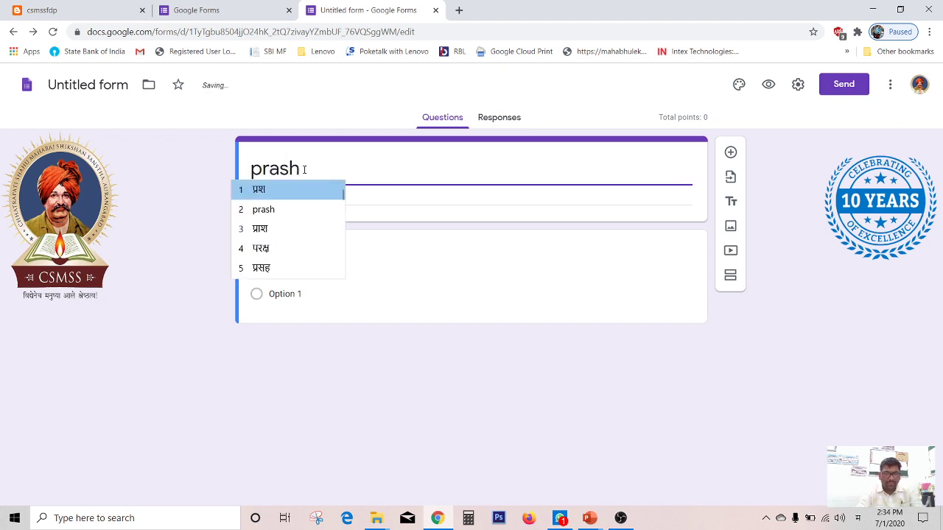
text(nmanjusha)
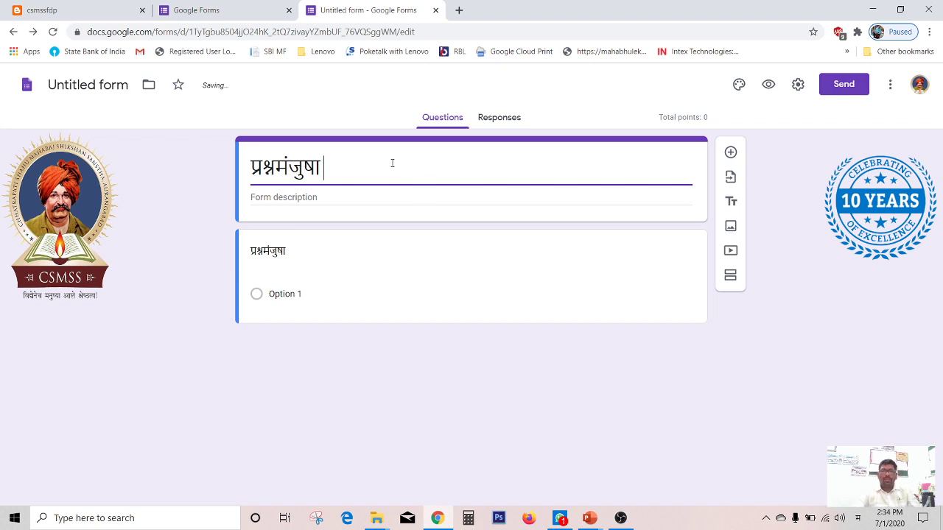
text( -demo)
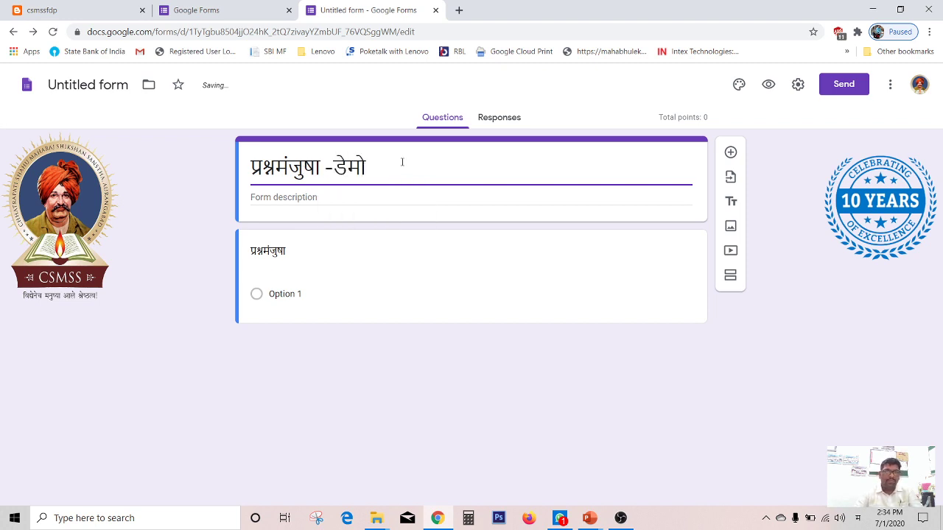
click(93, 81)
click(445, 162)
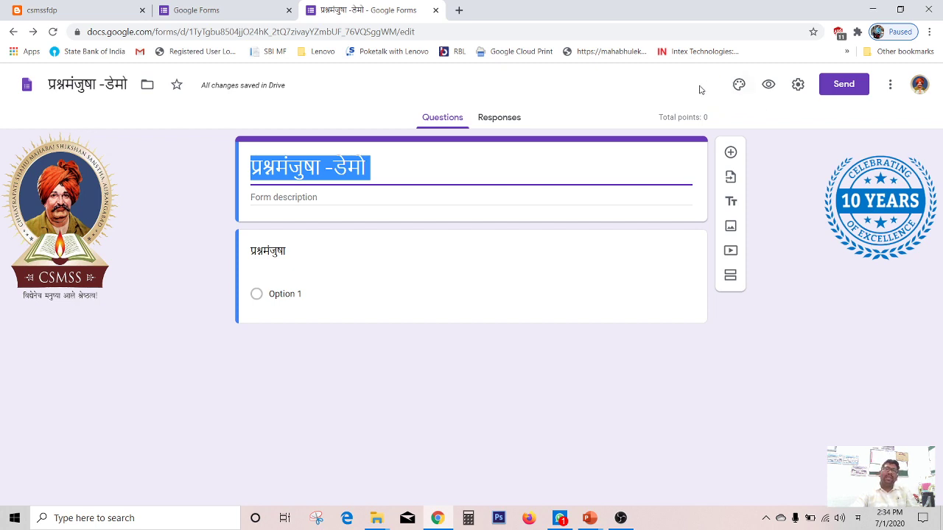
click(550, 164)
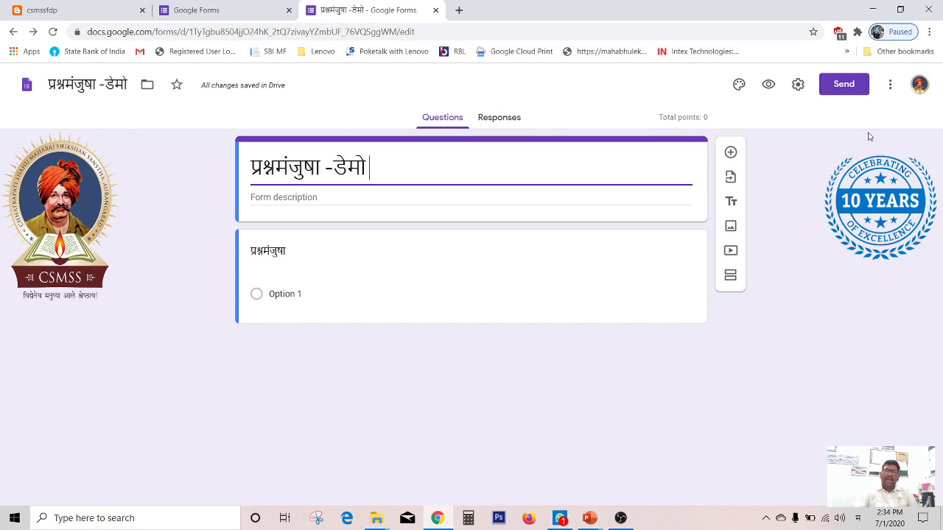
Step: Open the Add-ons marketplace for the form
click(889, 88)
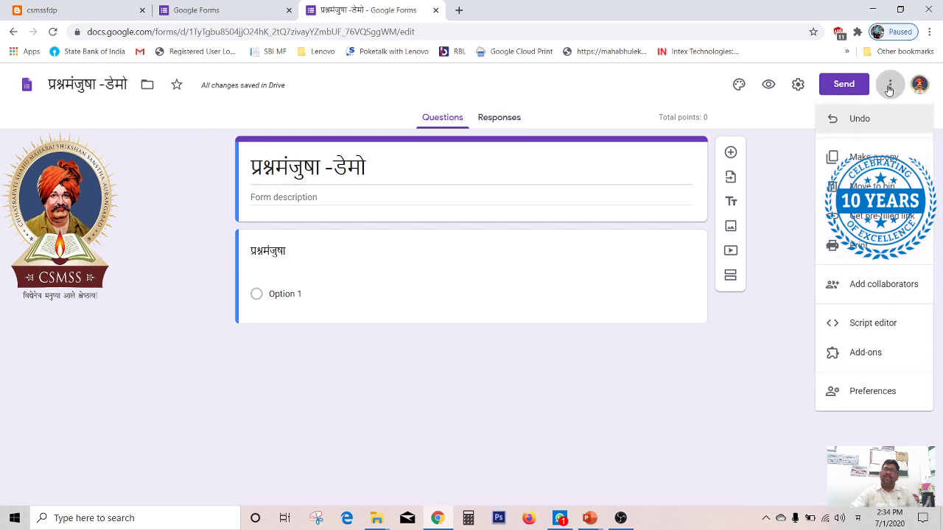
click(867, 353)
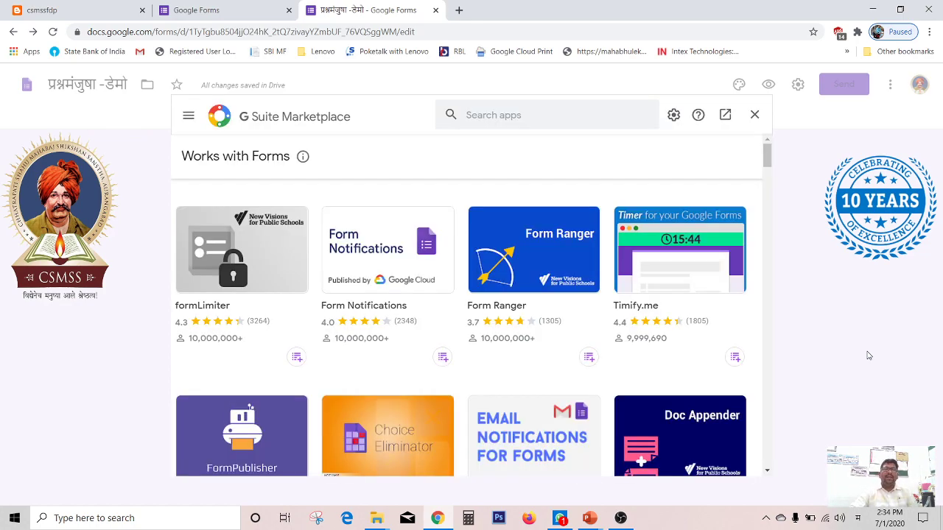
Step: Browse the Forms add-ons and search the marketplace for Certify'em, switching the input language to English
scroll(397, 264, down, 6)
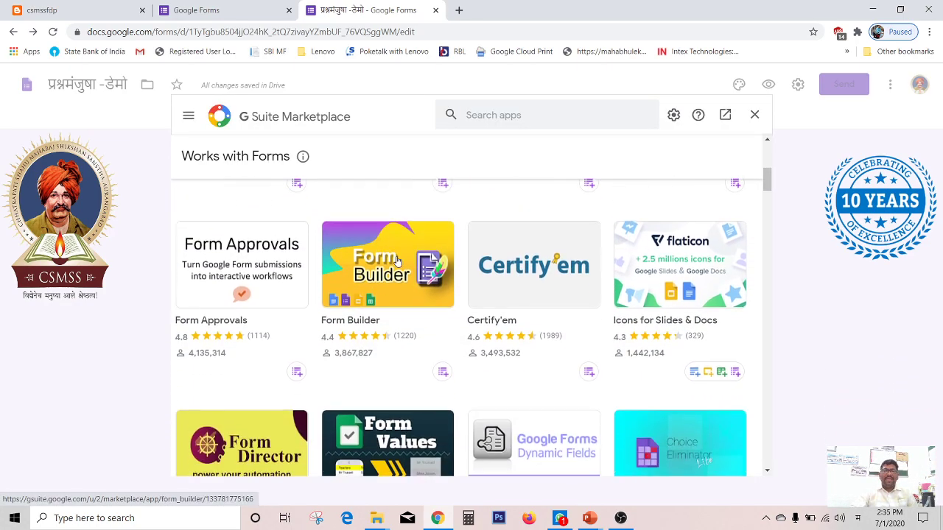
scroll(398, 263, down, 15)
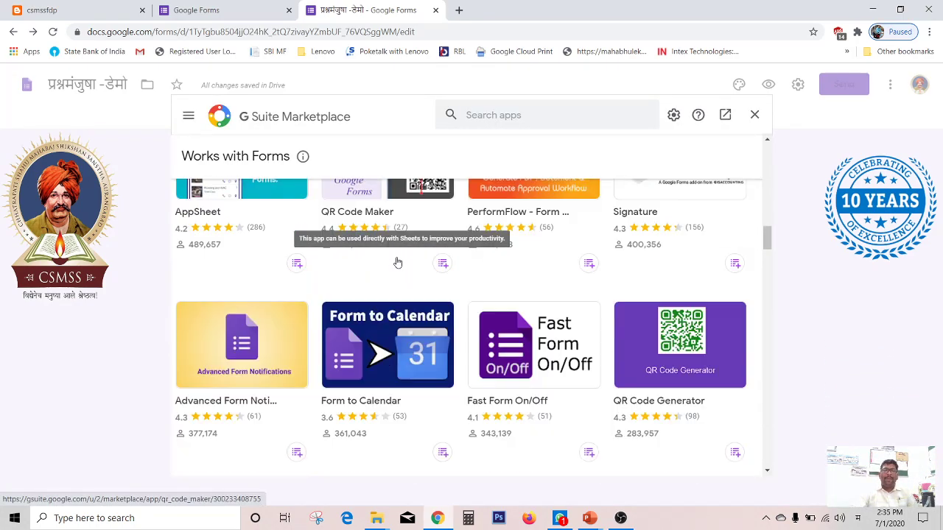
scroll(398, 263, down, 10)
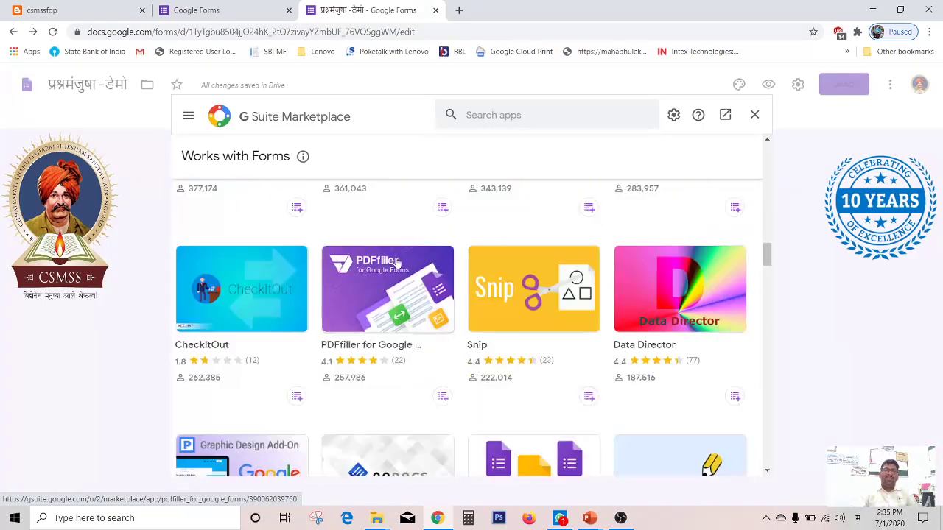
scroll(397, 263, up, 10)
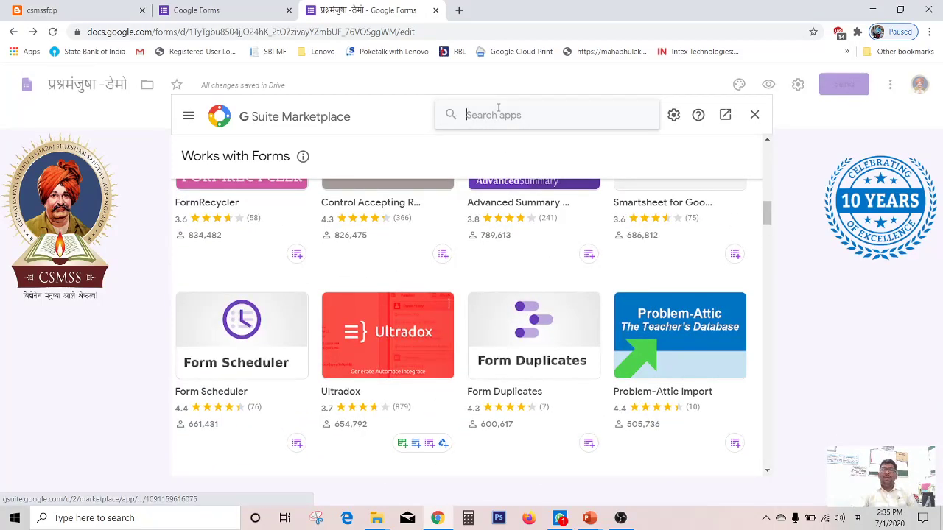
text(certi)
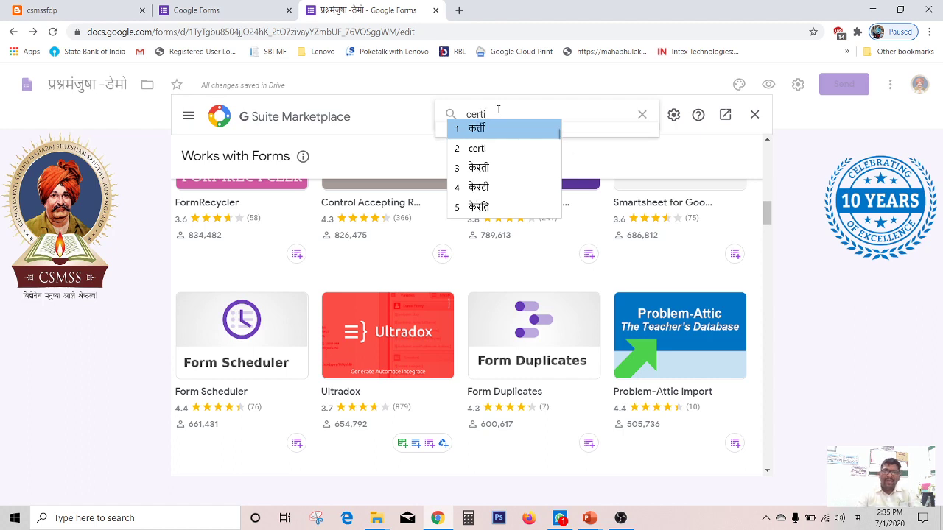
click(857, 518)
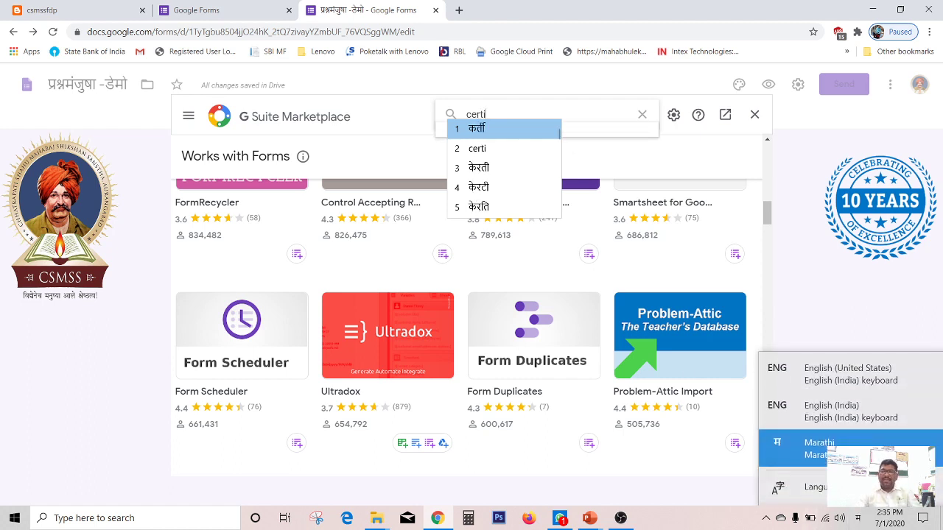
click(853, 417)
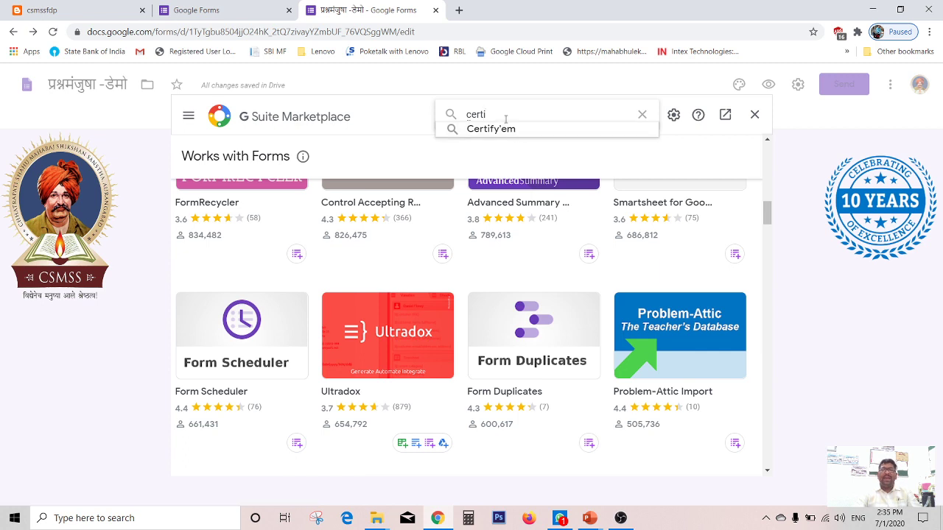
drag(505, 116, 447, 112)
text(cert)
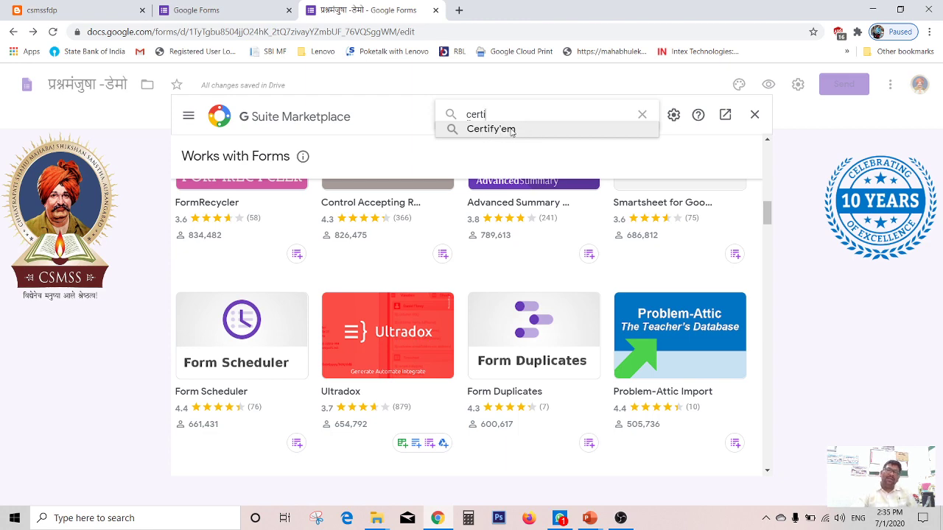
click(511, 131)
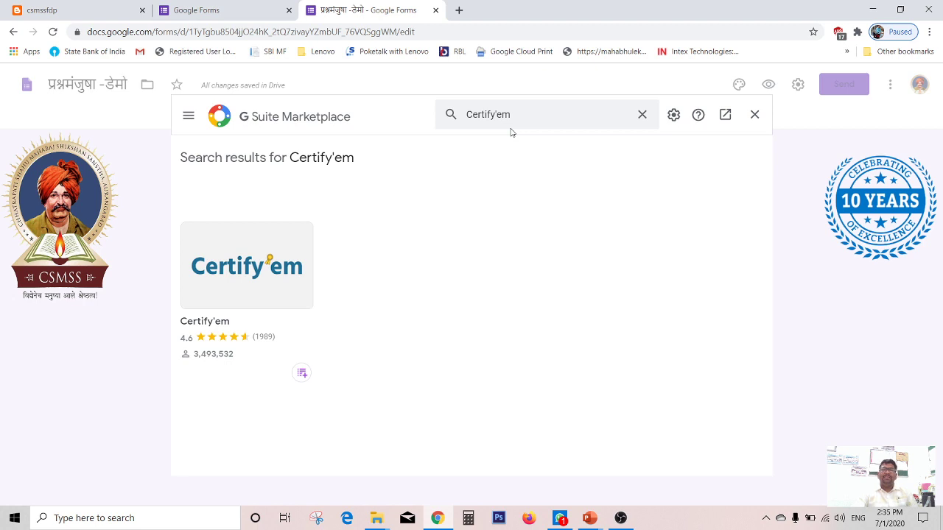
Step: Try to install Certify'em from its marketplace page, continuing past the permission prompt, and close the marketplace
click(246, 267)
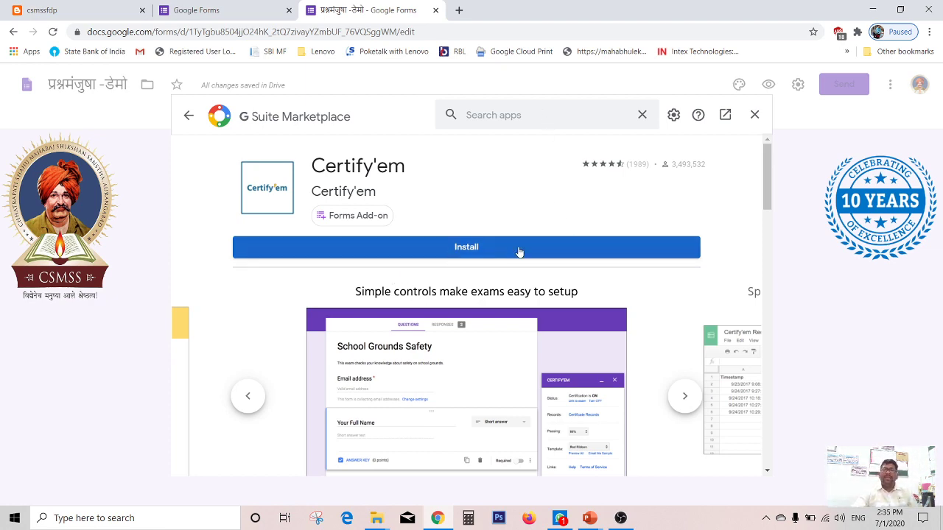
click(488, 251)
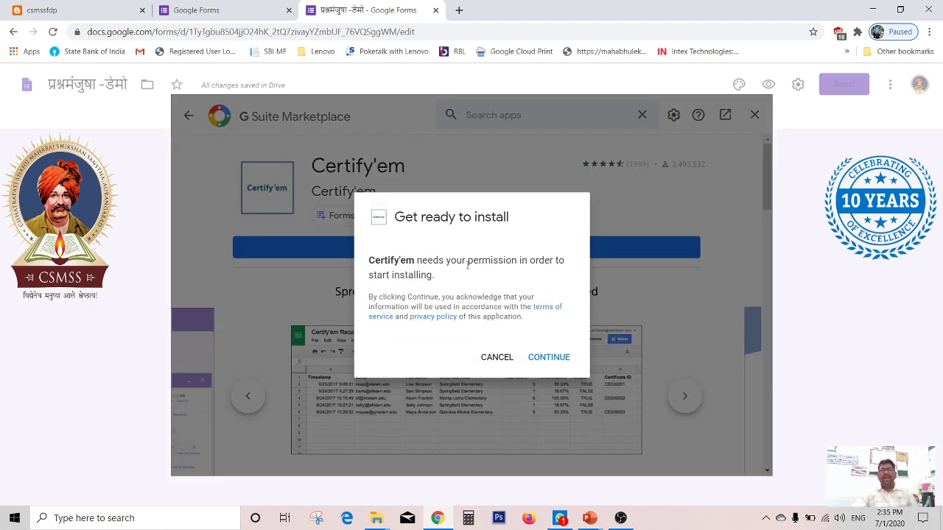
click(560, 361)
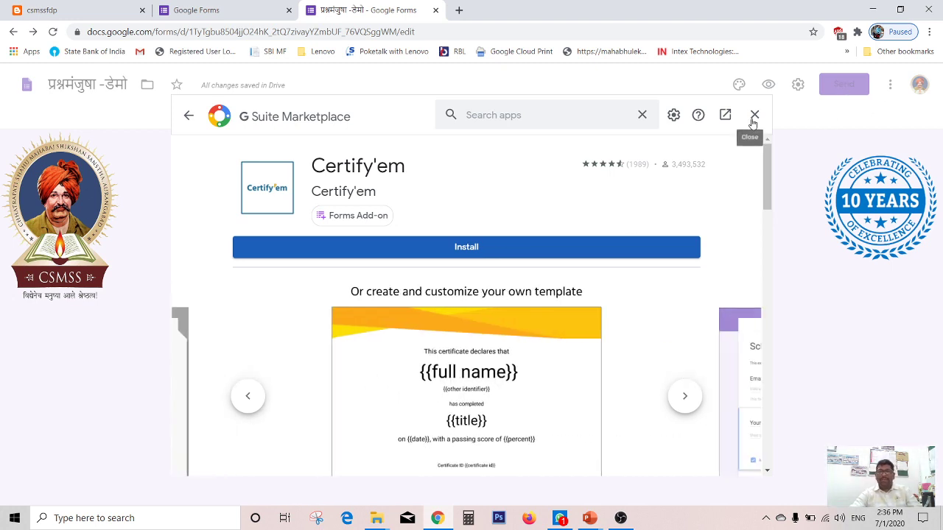
click(462, 254)
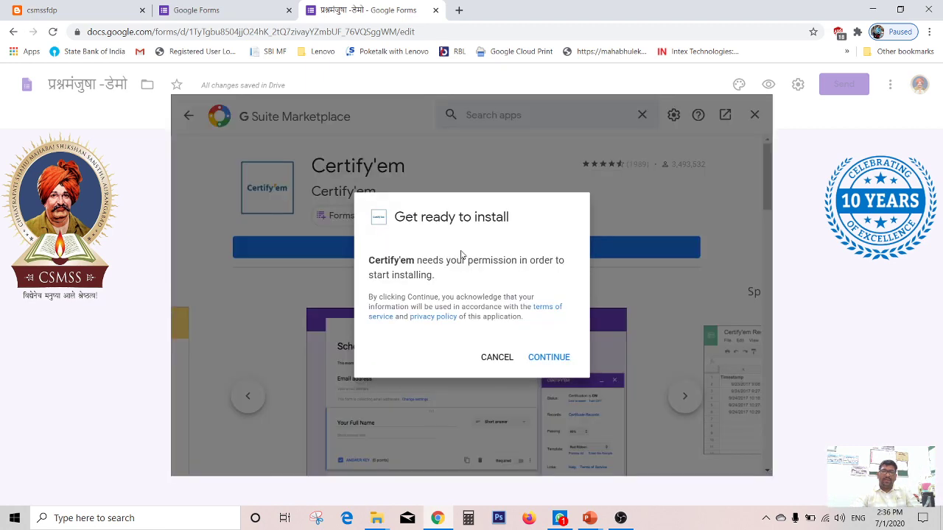
click(548, 357)
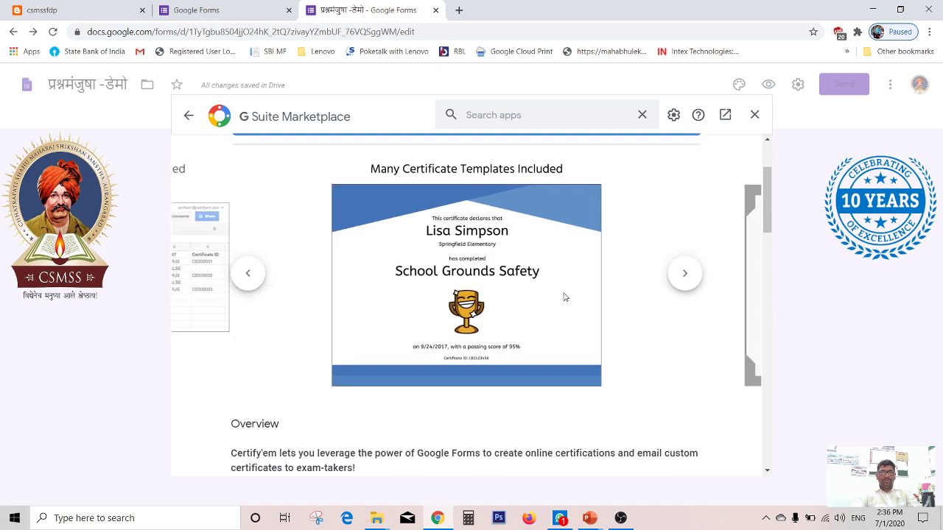
click(754, 115)
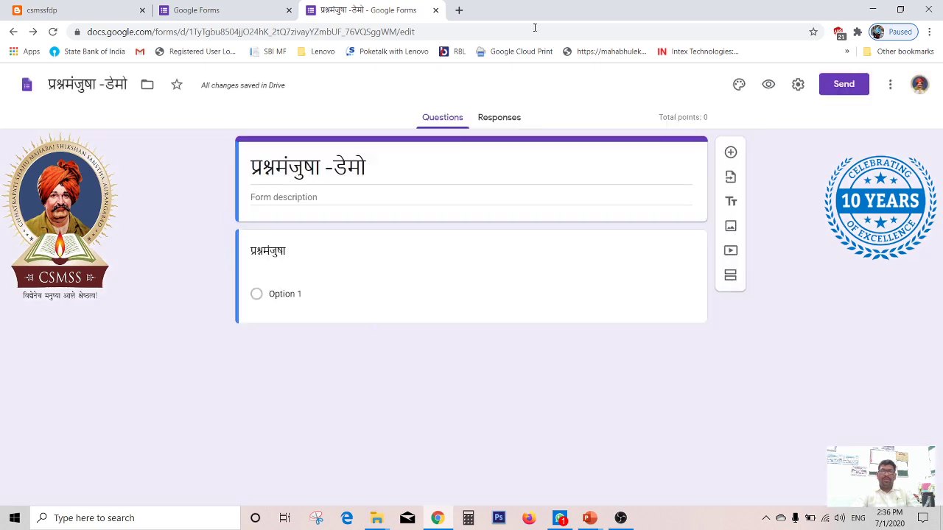
Step: Reopen the add-ons marketplace, search Certify'em again and retry installing it before closing the marketplace
click(890, 84)
click(857, 355)
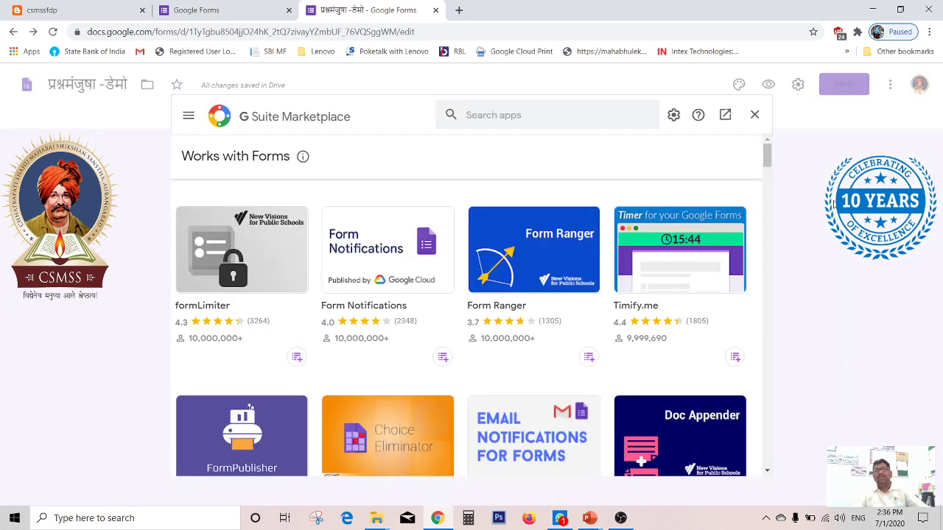
click(490, 116)
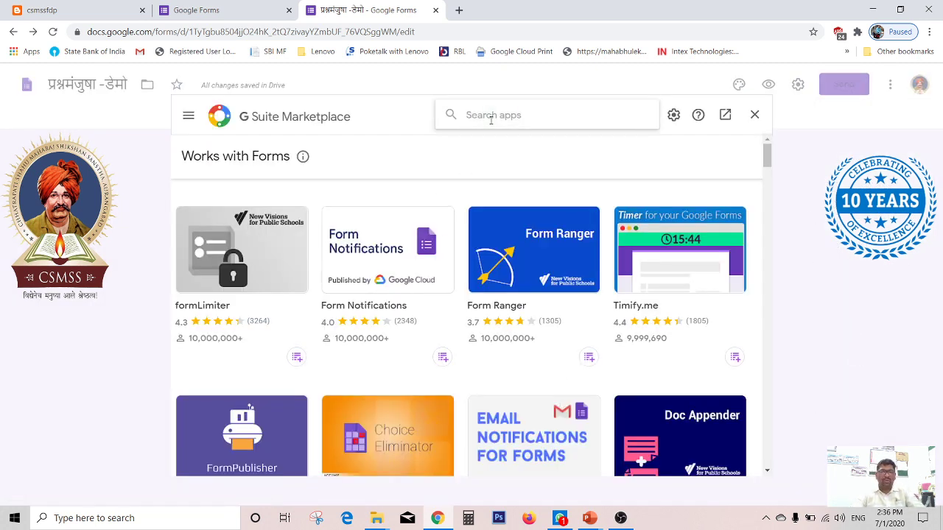
text(certi)
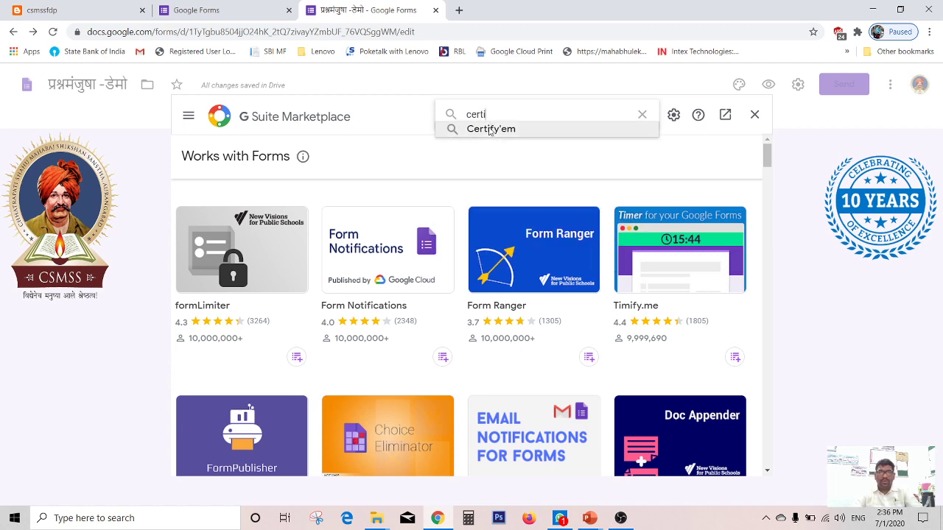
click(489, 130)
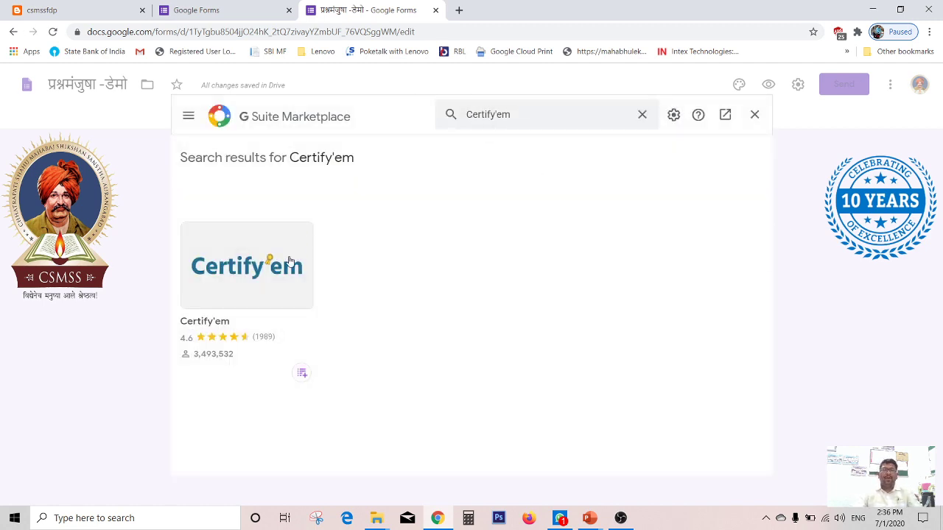
click(290, 262)
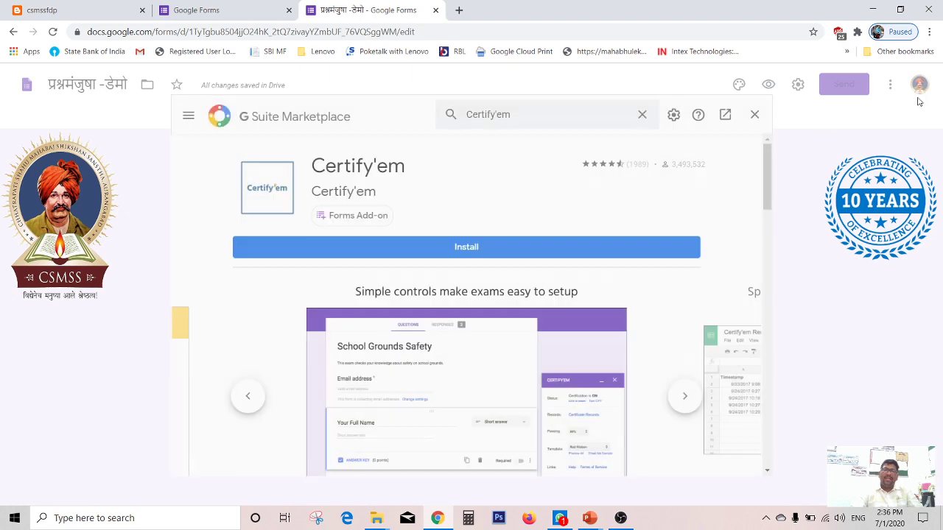
click(466, 247)
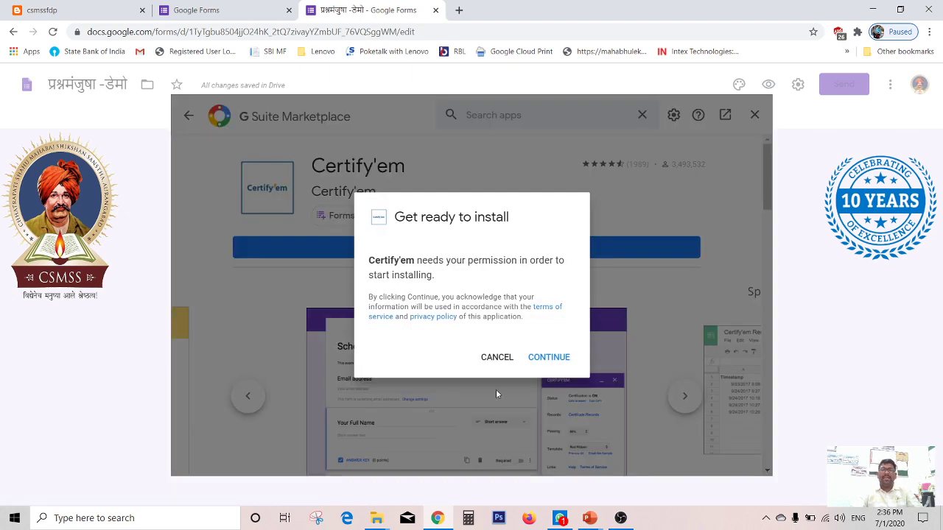
click(542, 358)
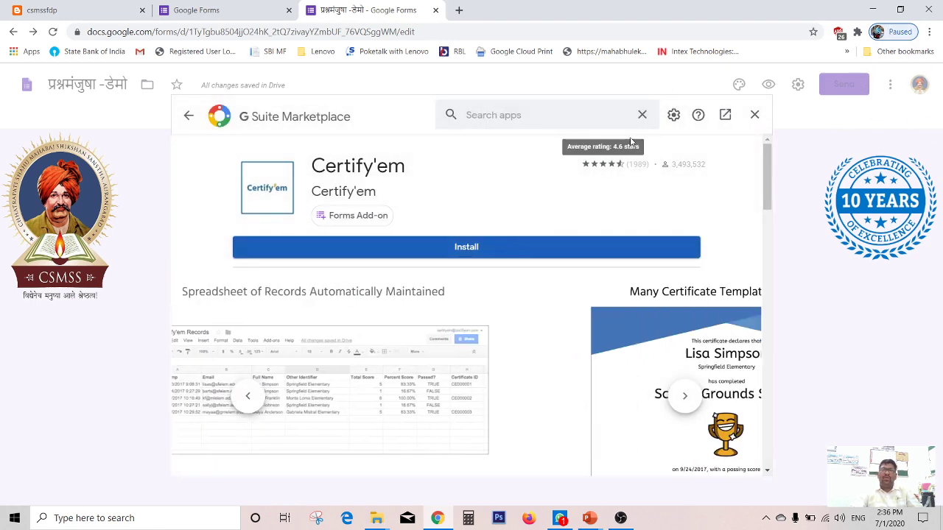
click(755, 115)
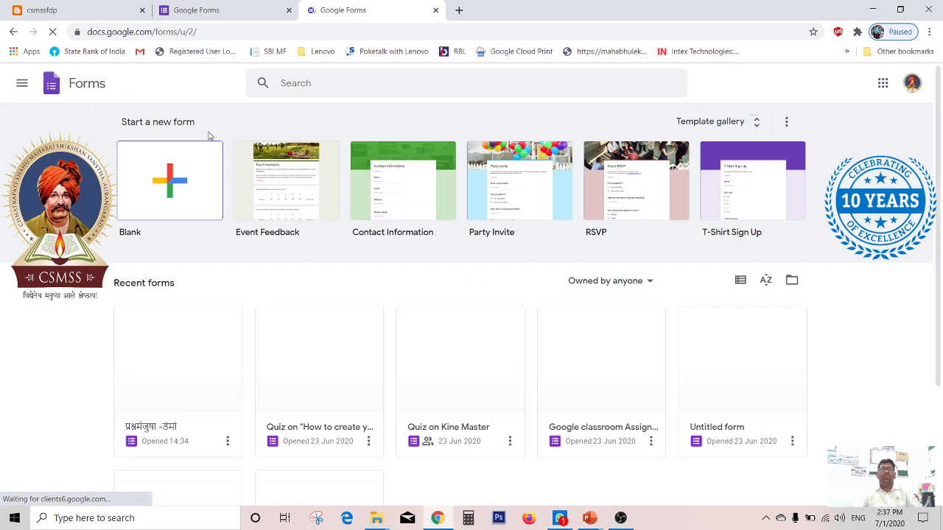
Step: Switch to another Google account and open the प्रश्नमंजुषा -डेमो form there
click(912, 82)
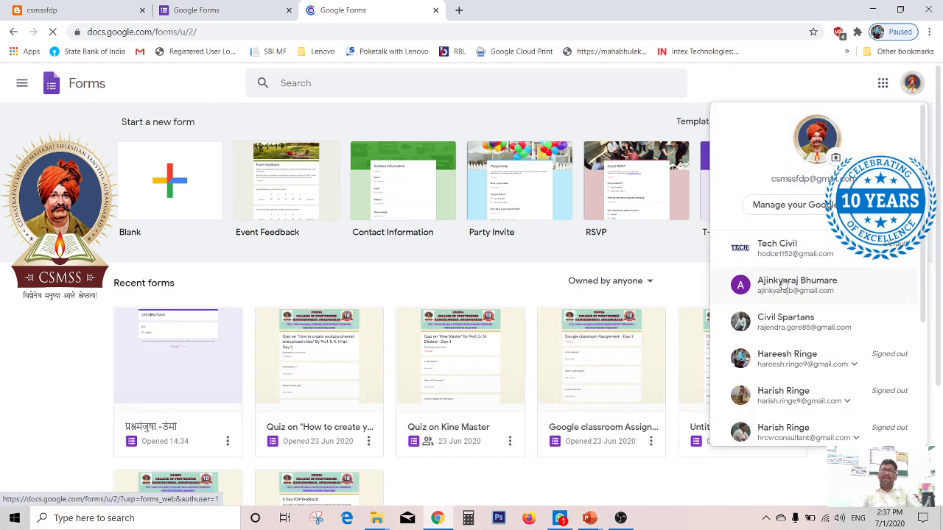
click(781, 249)
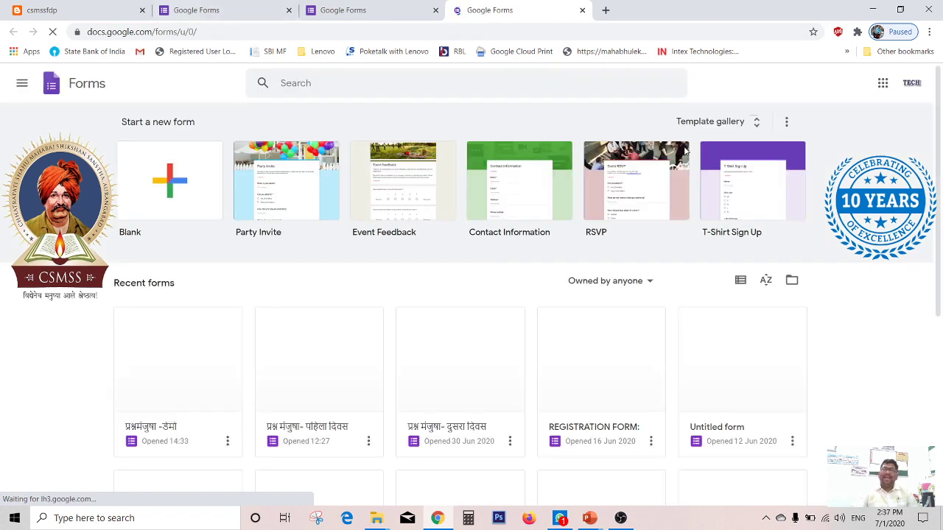
click(173, 365)
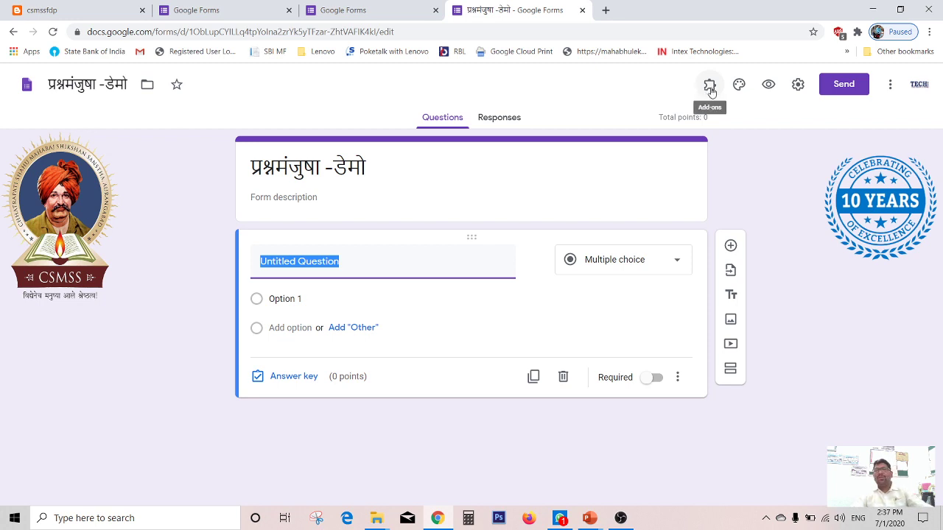
Step: Enable the Certify'em add-on in this quiz and get started with it
click(709, 86)
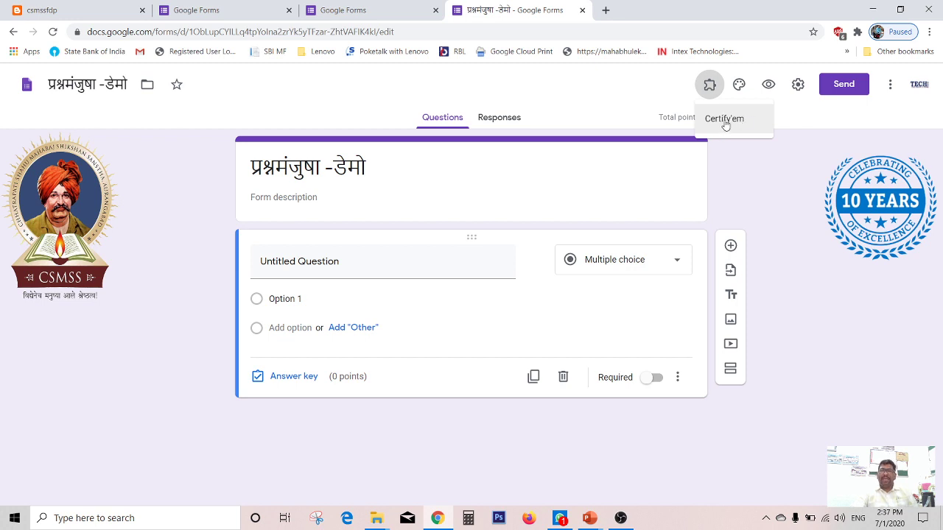
click(734, 121)
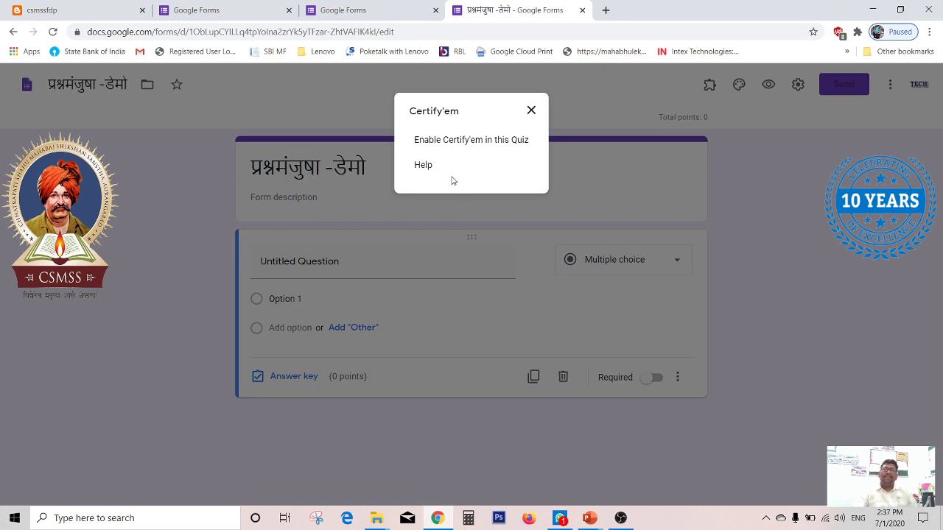
click(424, 140)
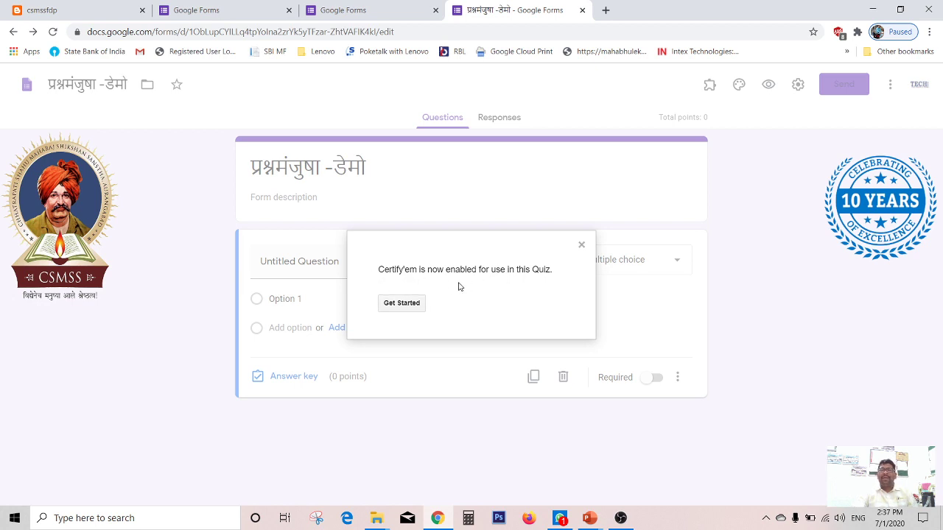
click(406, 308)
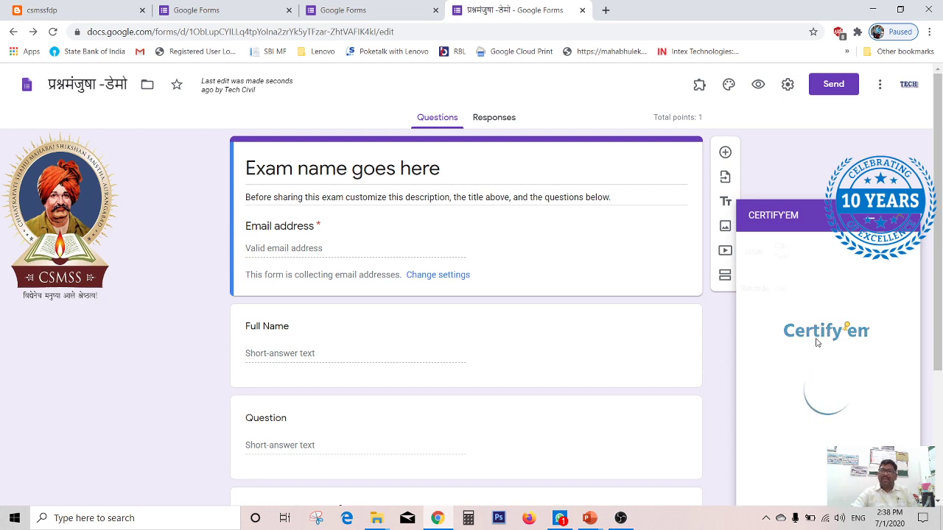
Step: Review the exam template questions and the Certify'em settings panel
scroll(842, 316, down, 2)
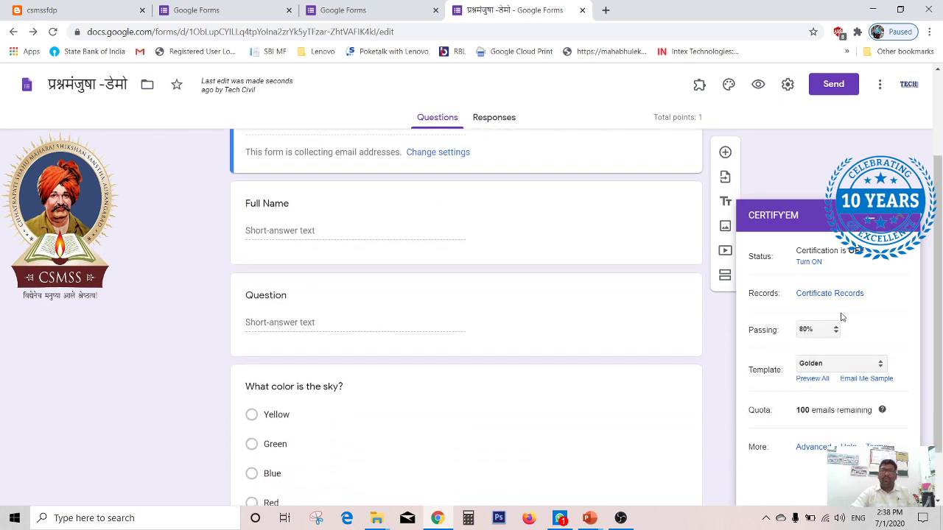
scroll(673, 329, up, 1)
scroll(673, 328, up, 1)
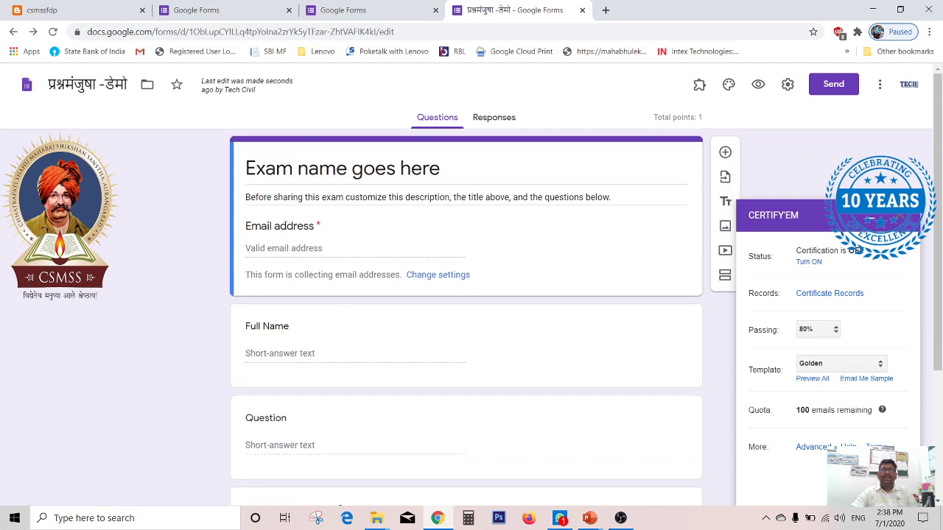
scroll(290, 227, down, 1)
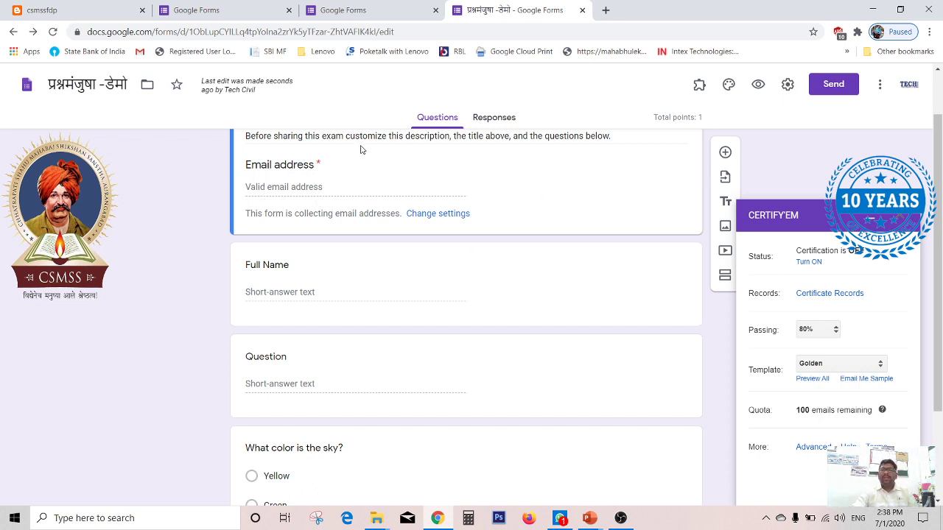
scroll(381, 224, down, 2)
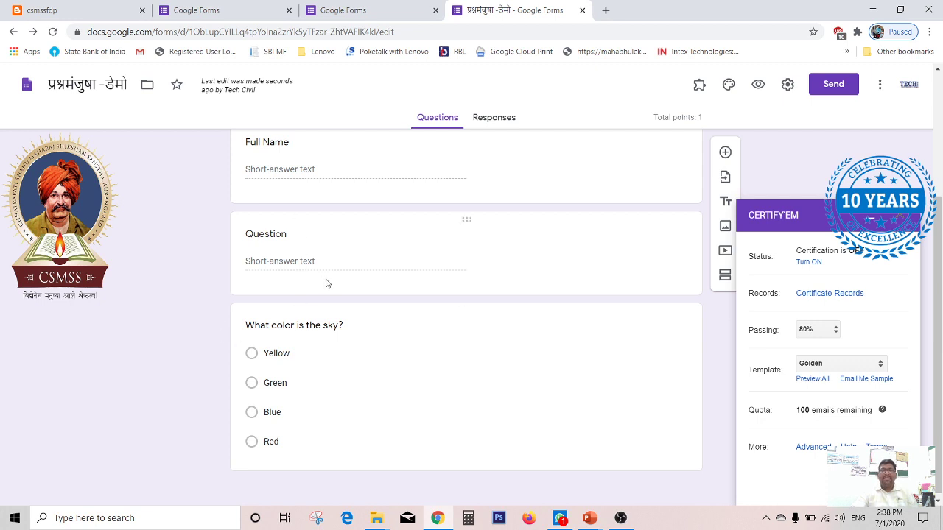
scroll(325, 281, up, 3)
scroll(330, 294, down, 3)
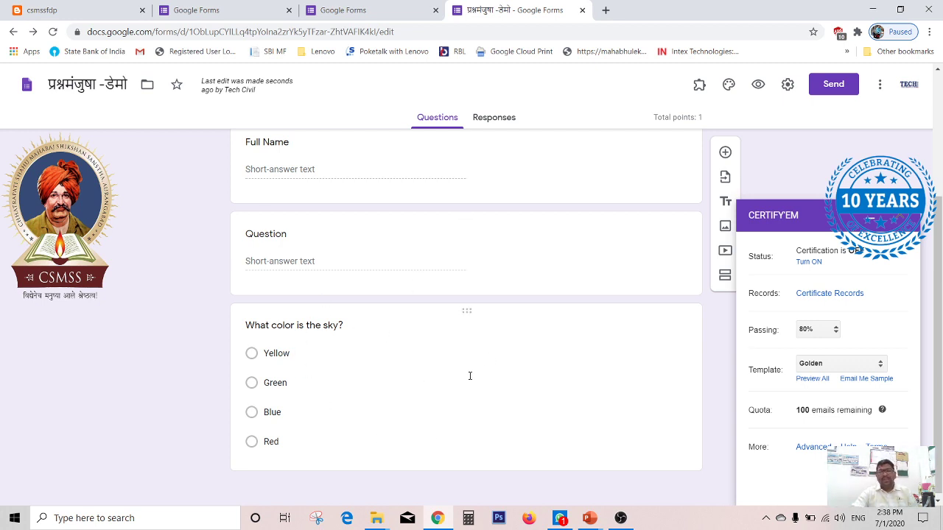
Step: Choose the custom certificate option from the Certify'em template list to open the certificate setup
scroll(570, 361, up, 3)
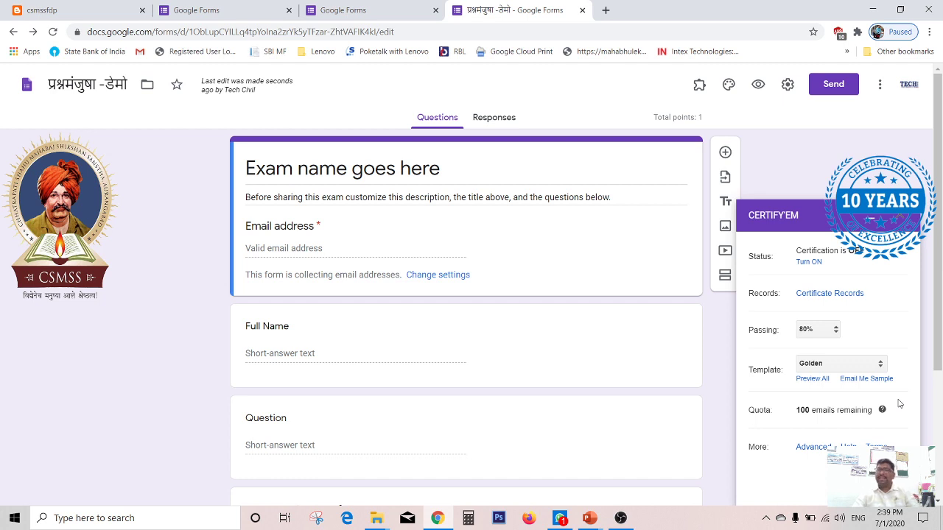
click(816, 366)
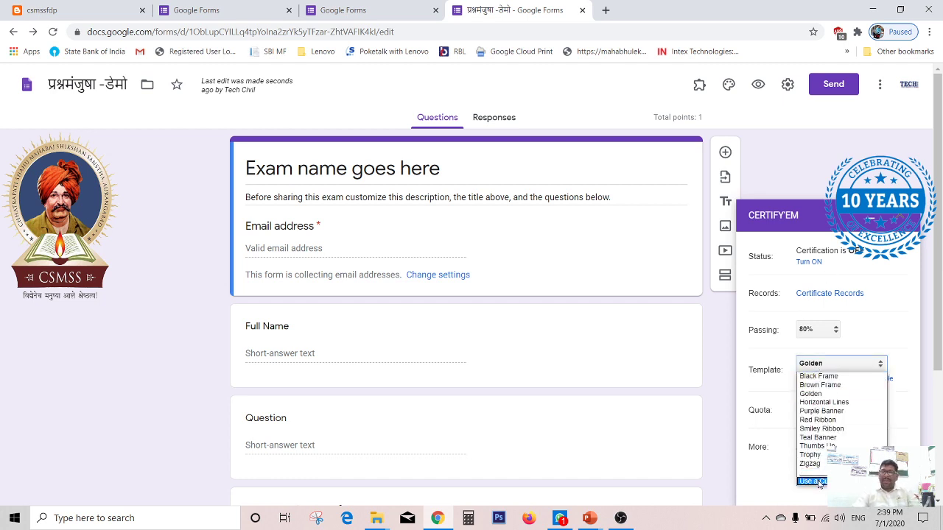
click(827, 364)
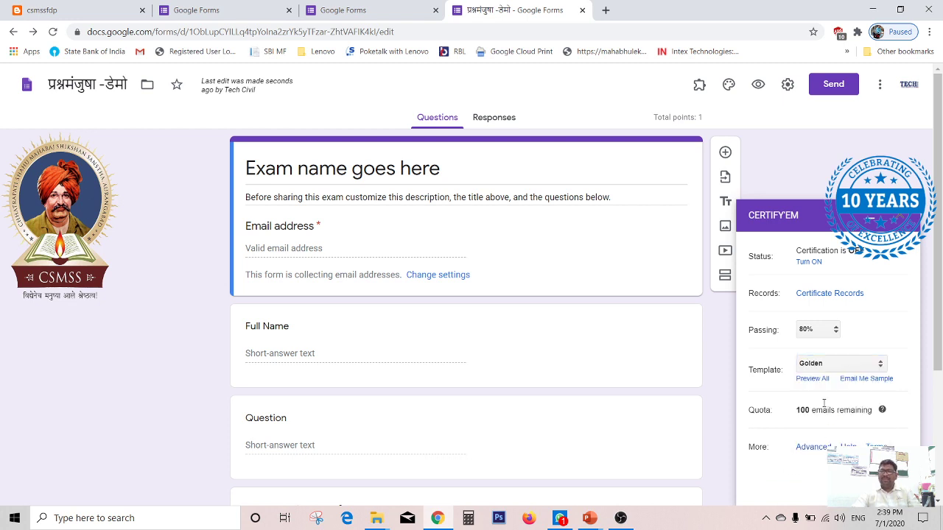
click(827, 366)
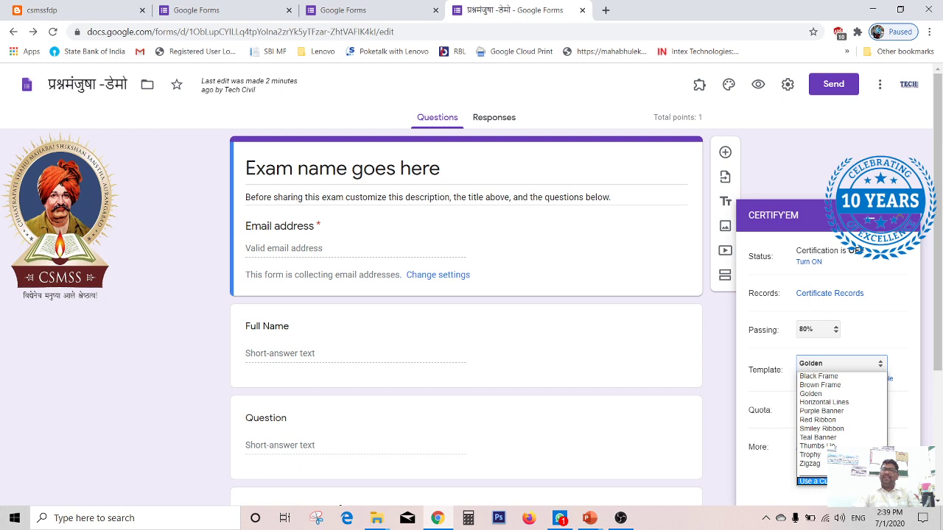
click(843, 481)
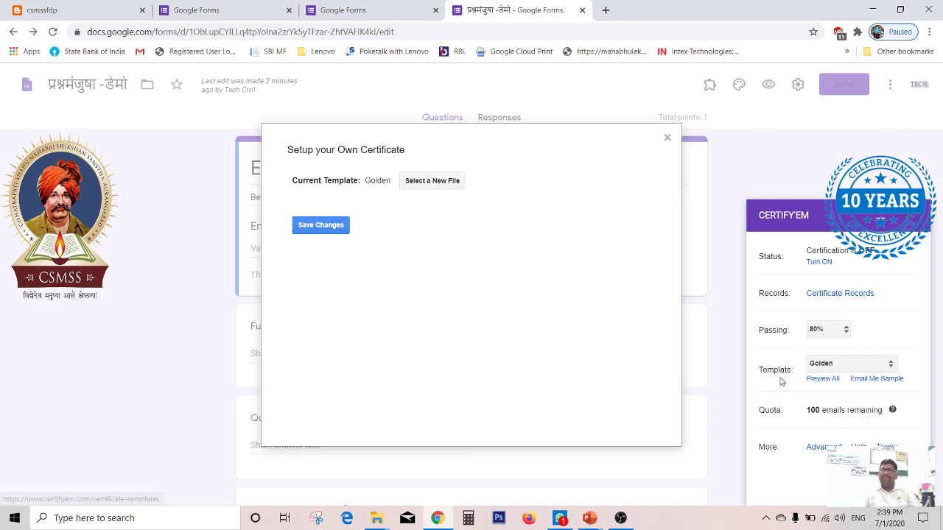
Step: Browse the Drive presentations available as a custom certificate file, then close the certificate setup dialog
click(851, 364)
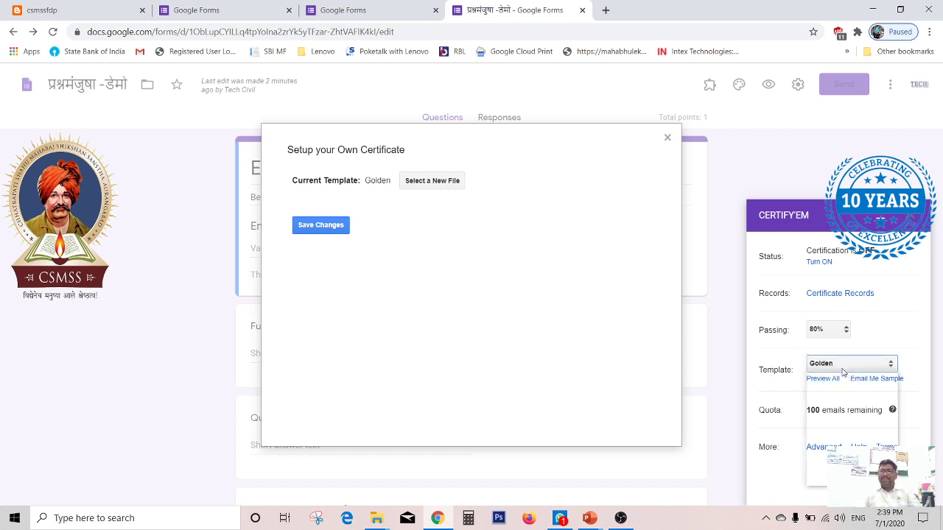
click(847, 482)
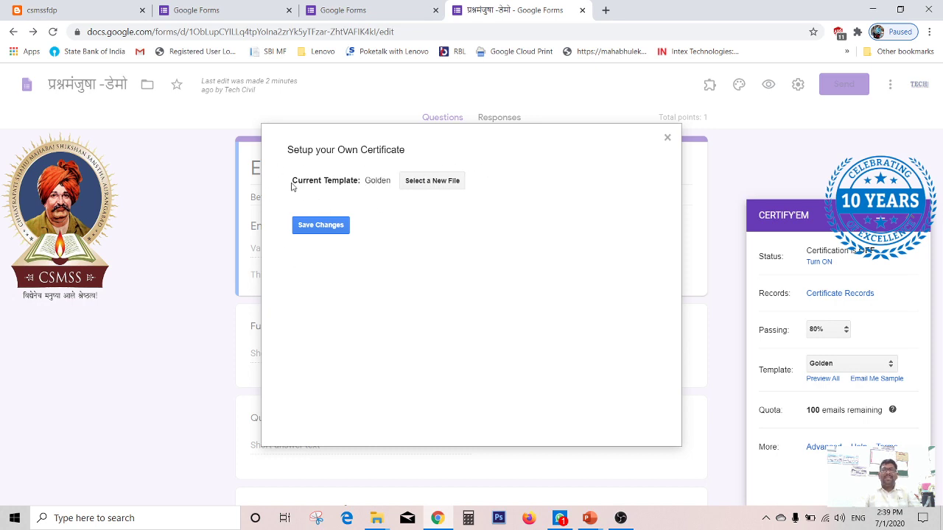
click(427, 184)
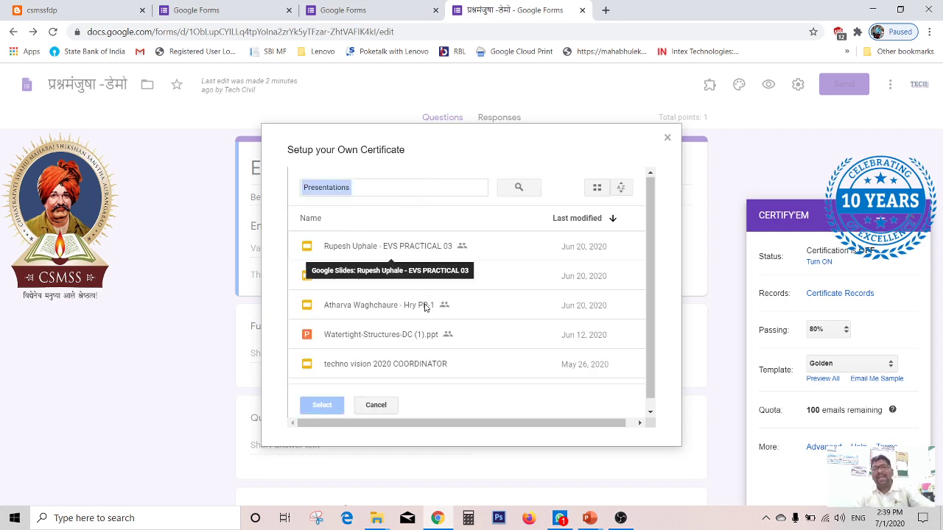
scroll(476, 267, down, 8)
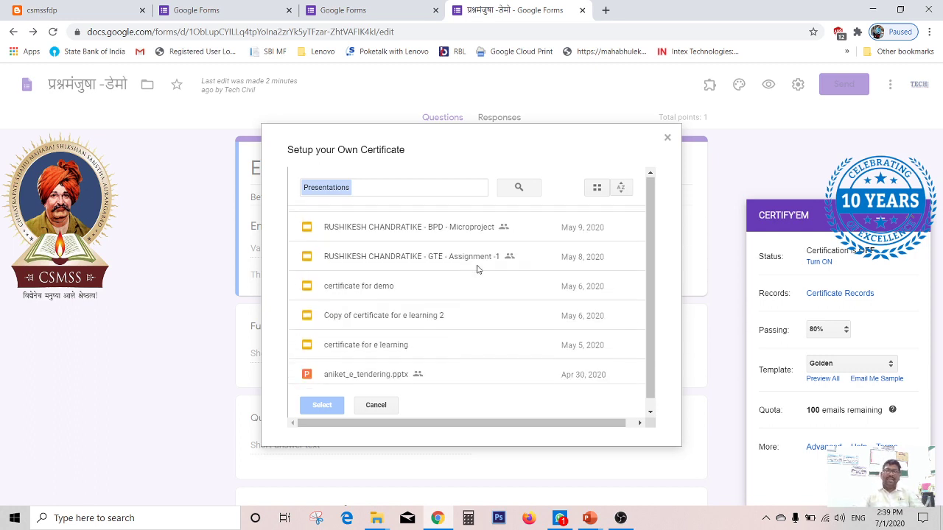
scroll(476, 269, down, 5)
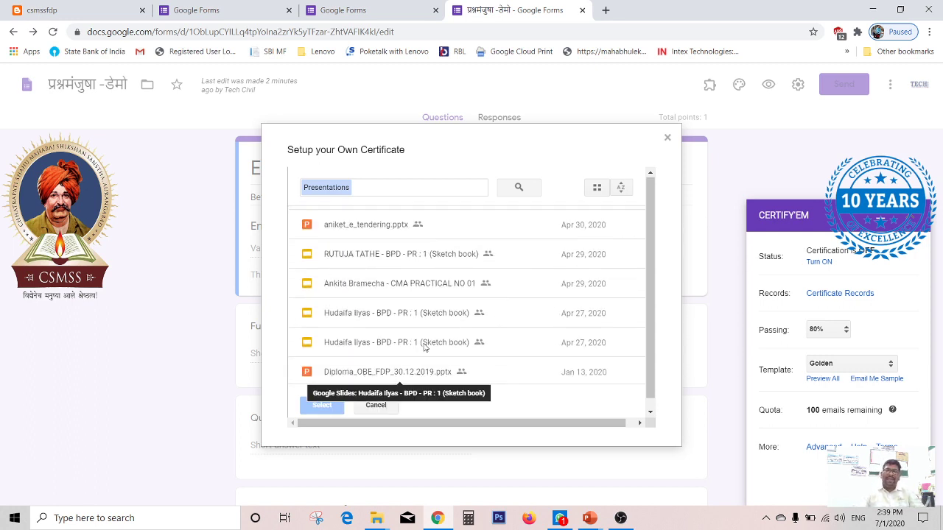
scroll(424, 348, down, 5)
click(668, 138)
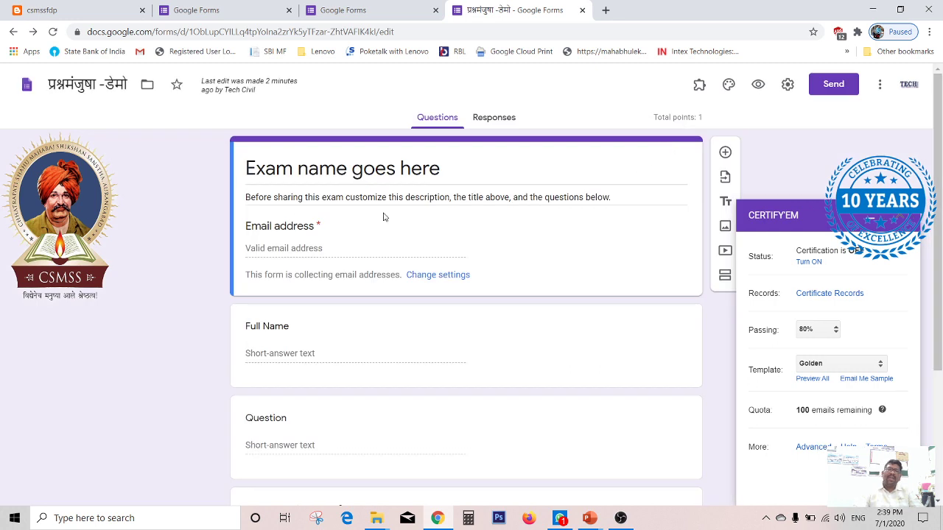
Step: Reopen the custom certificate setup from the Certify'em template options
click(823, 365)
click(630, 292)
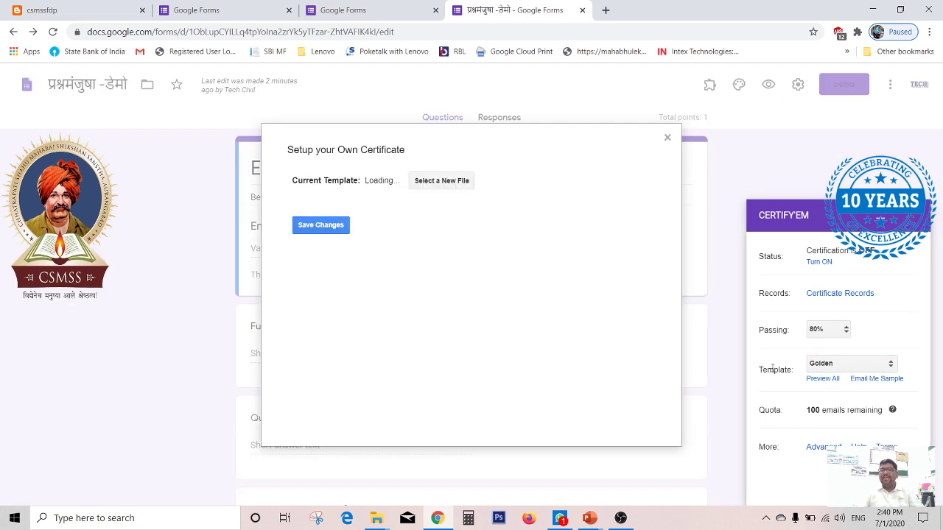
click(825, 364)
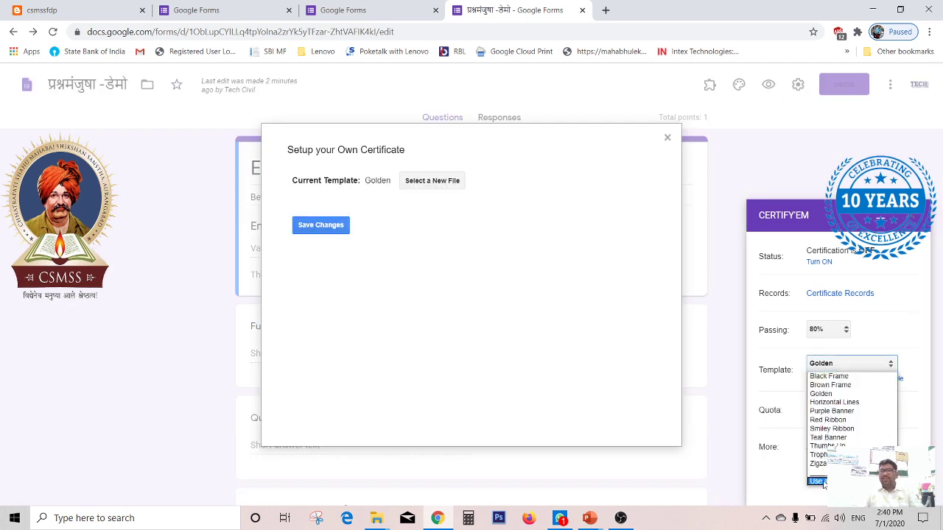
click(761, 317)
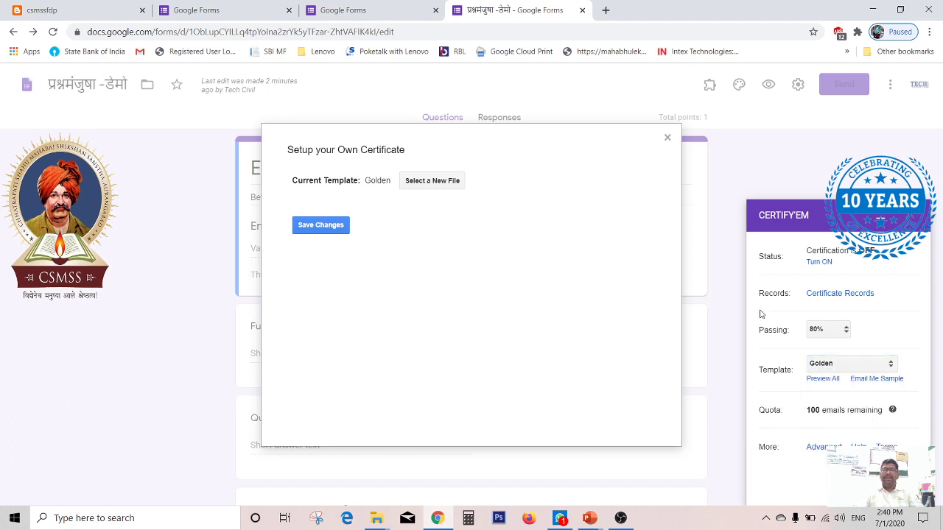
Step: Browse the Drive presentations for a certificate file and cancel the file picker
click(435, 181)
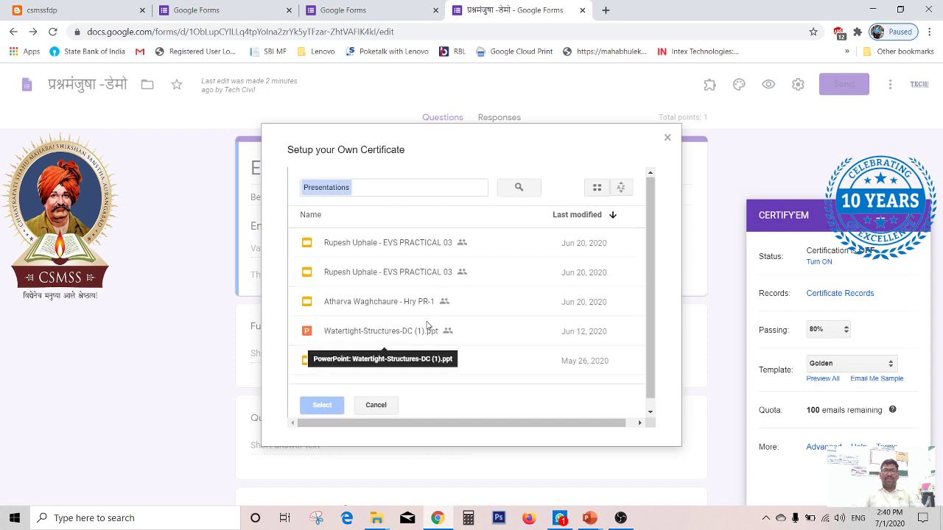
scroll(427, 326, down, 1)
scroll(418, 294, up, 1)
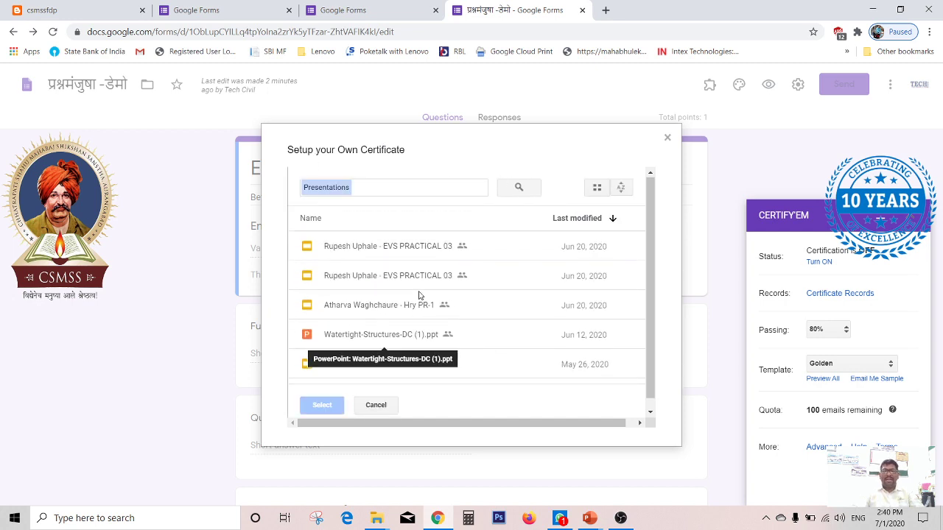
scroll(438, 294, down, 6)
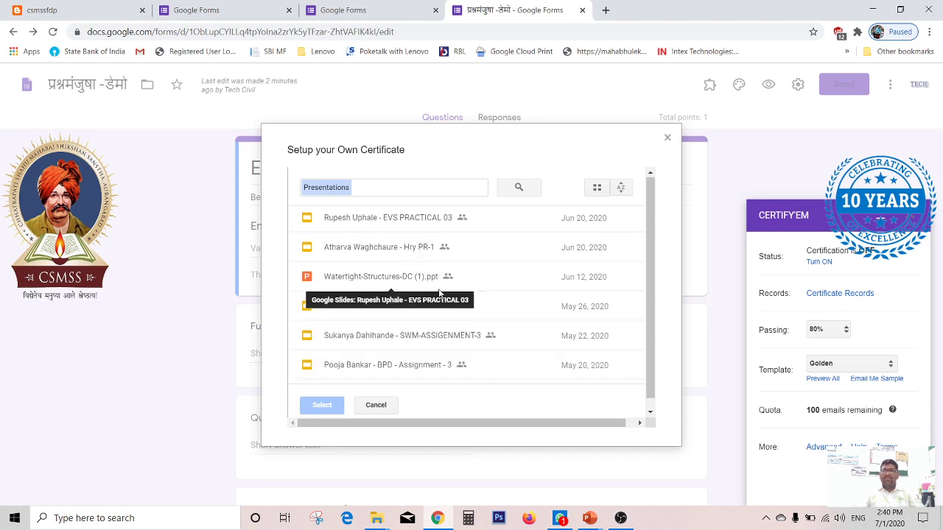
scroll(391, 334, up, 6)
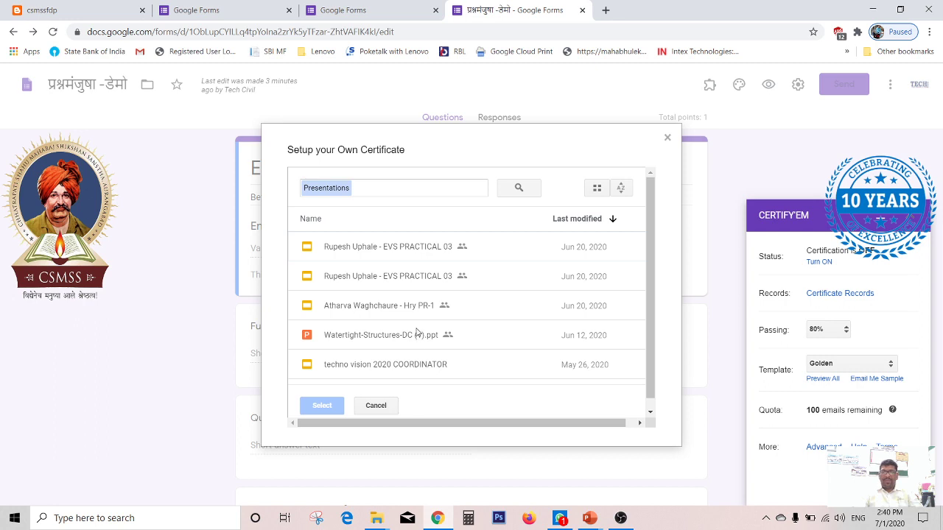
scroll(416, 333, down, 10)
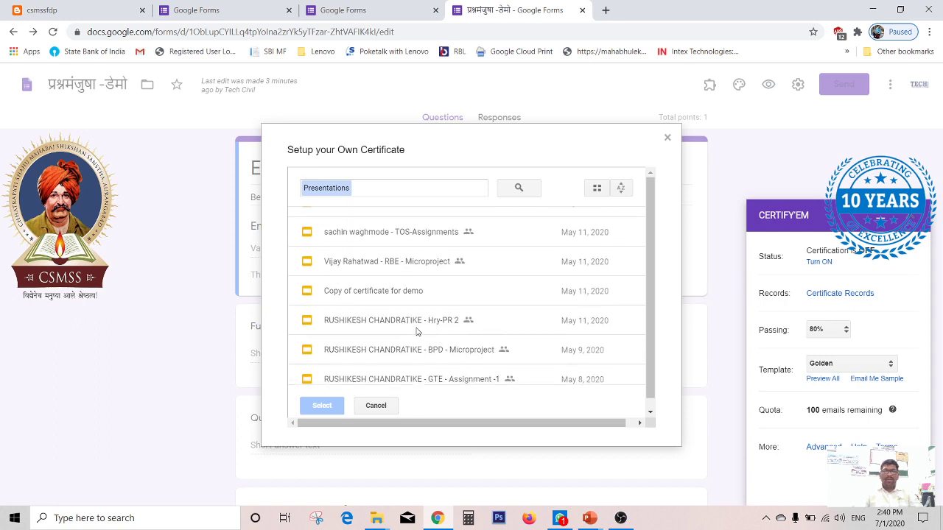
click(377, 405)
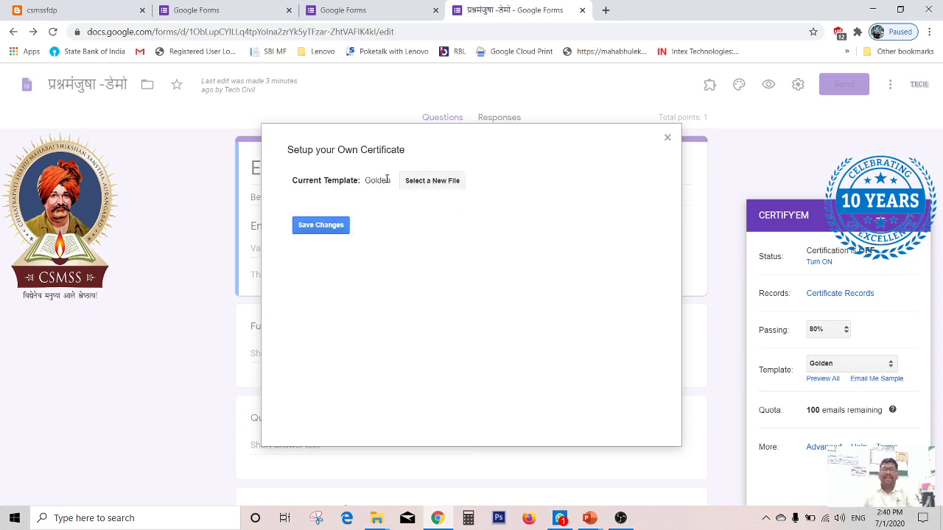
Step: Open Google Slides in a new tab by searching for google slides
click(606, 10)
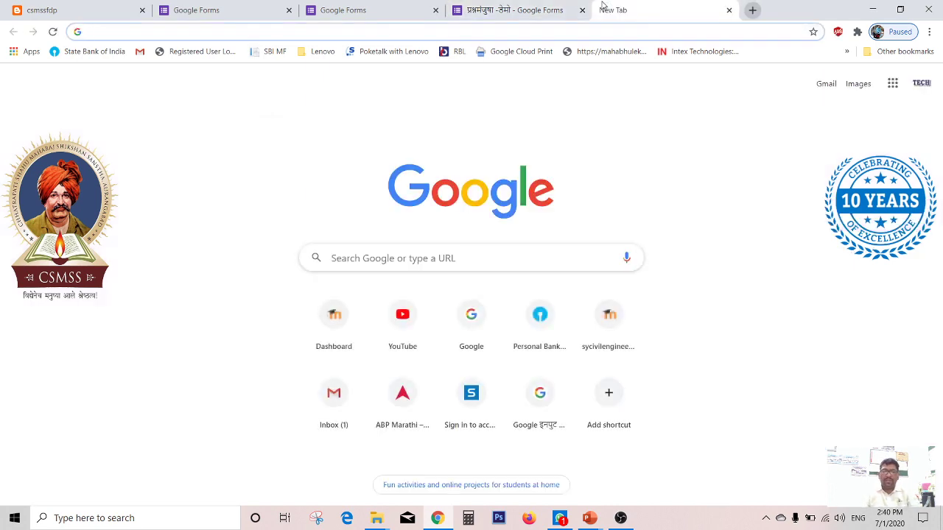
text(google slide)
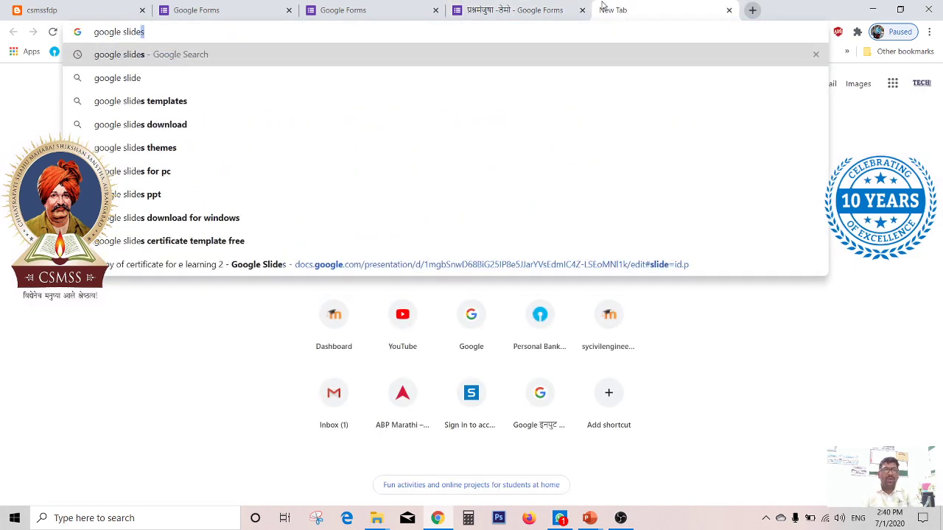
key(Return)
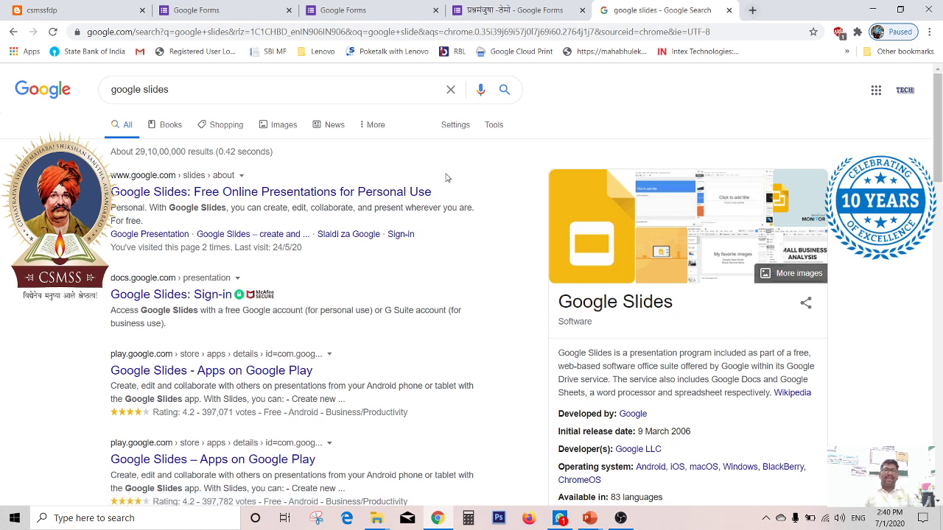
click(138, 295)
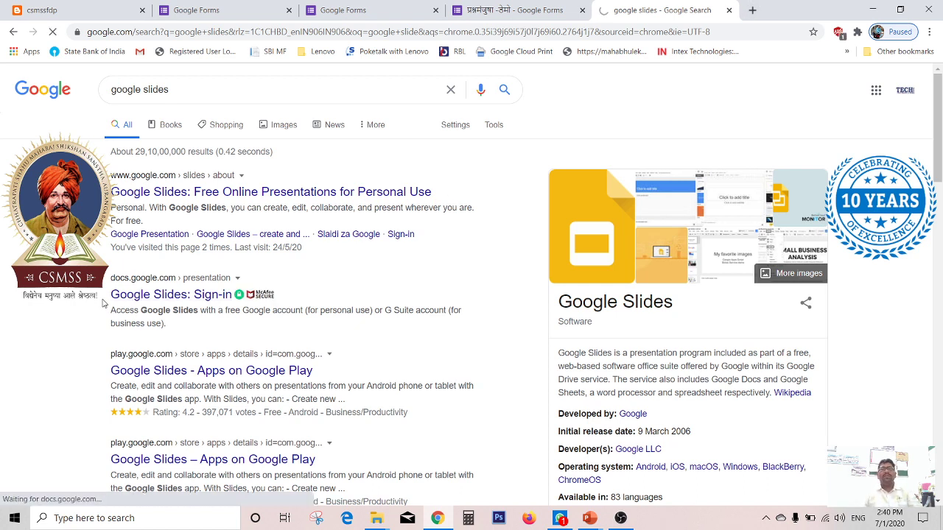
Step: Open the techno vision 2020 COORDINATOR certificate presentation from recent presentations and select its certificate image
click(548, 9)
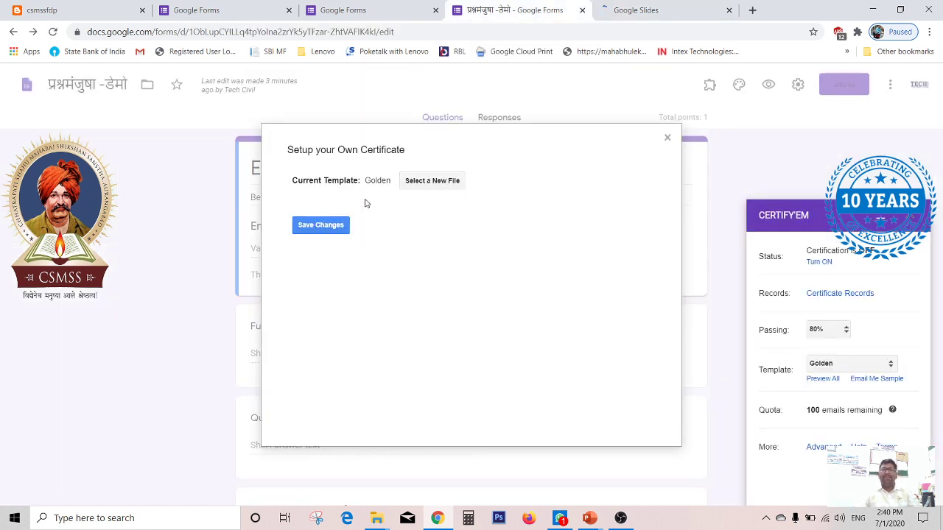
click(622, 10)
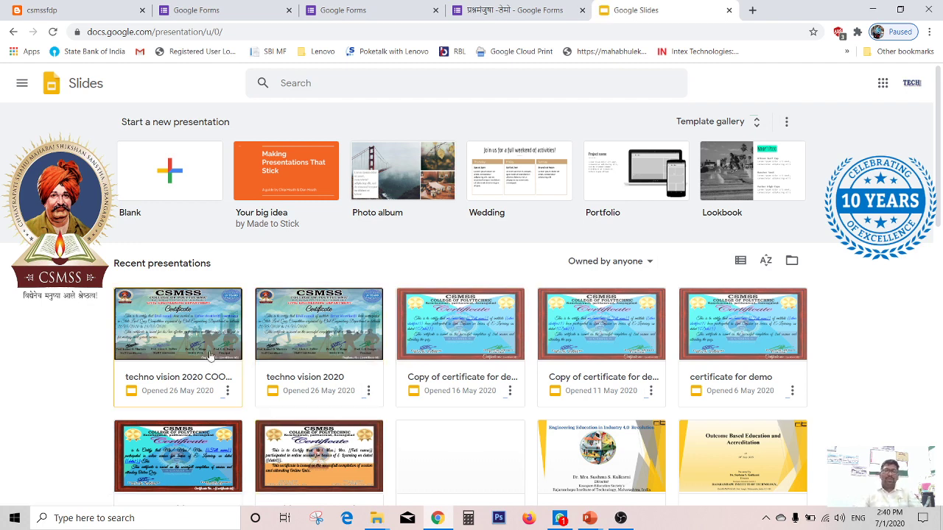
scroll(324, 376, down, 3)
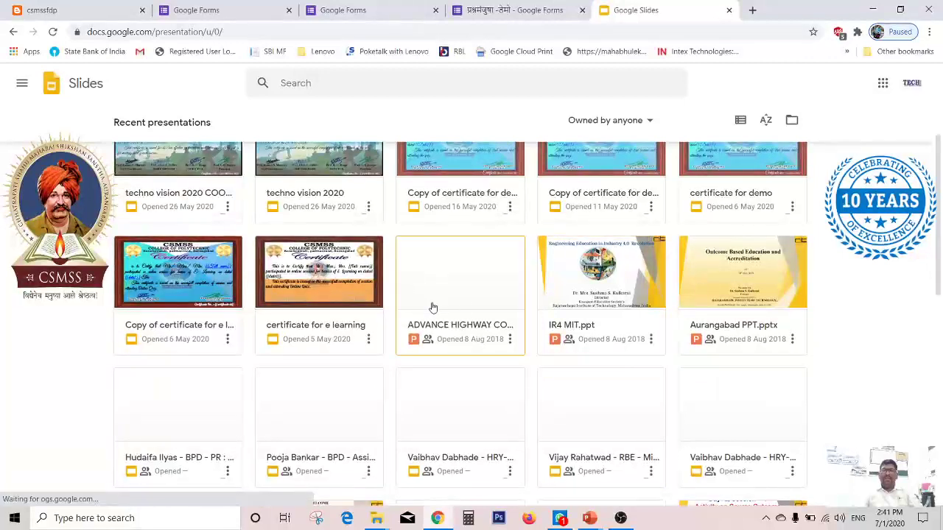
scroll(418, 359, up, 3)
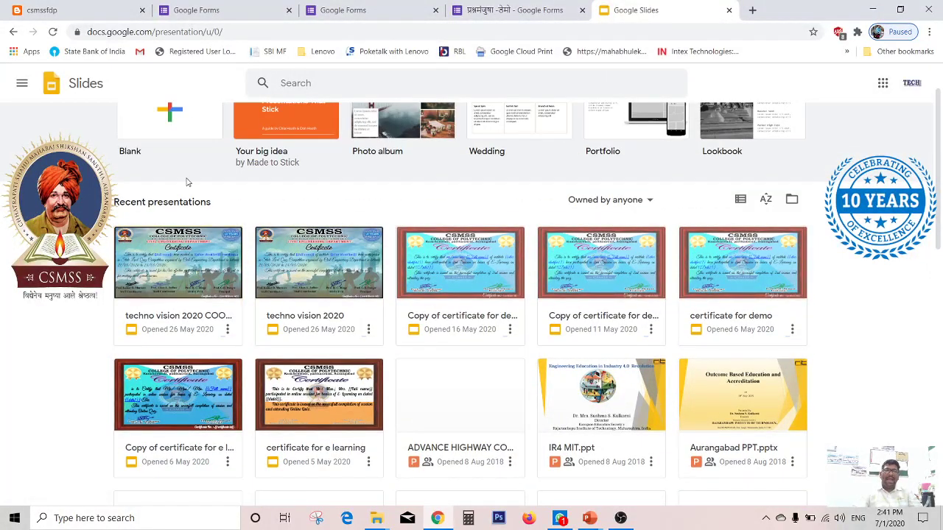
click(175, 245)
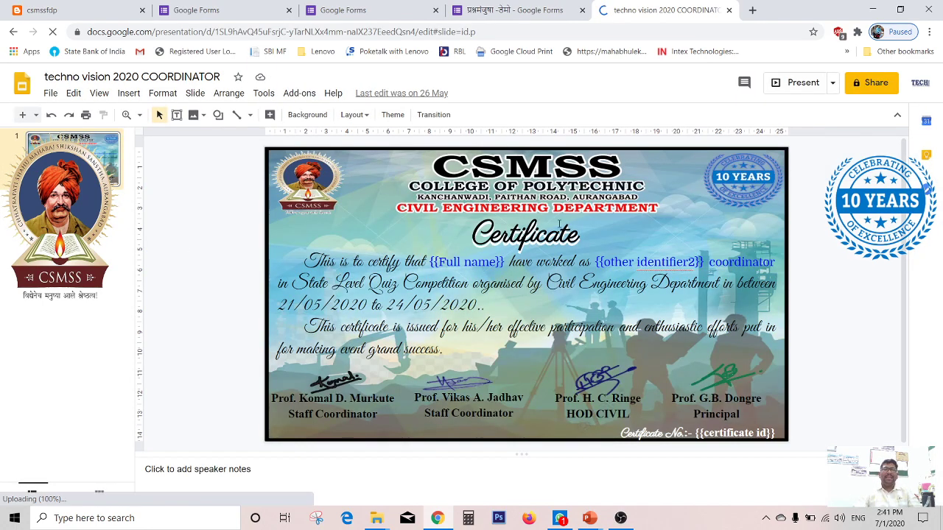
click(341, 179)
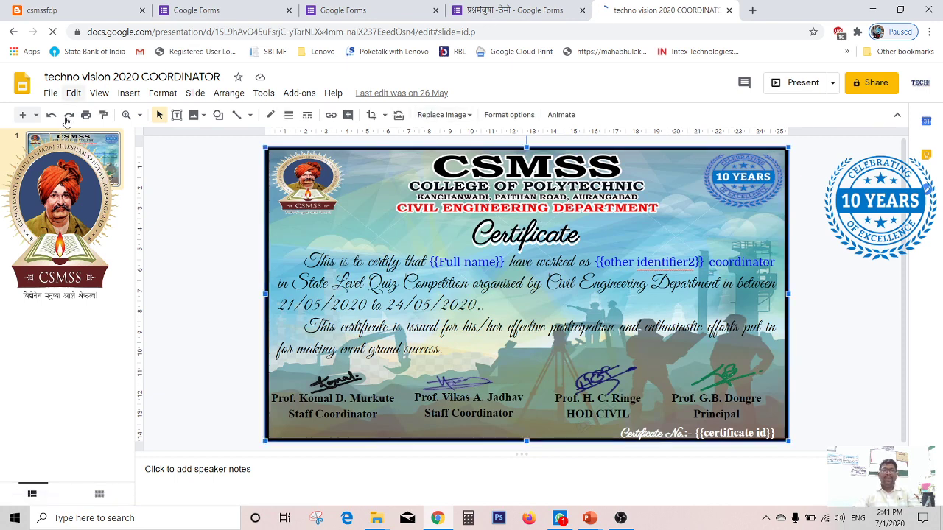